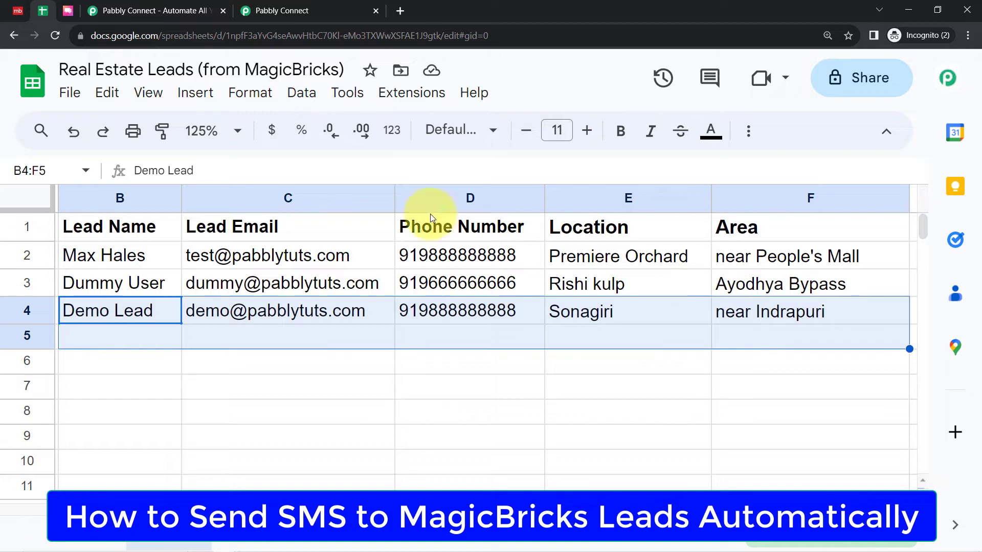
# Look over the real estate leads spreadsheet, the Magicbricks site and the ClickSend dashboard that the automation involves
pyautogui.click(136, 447)
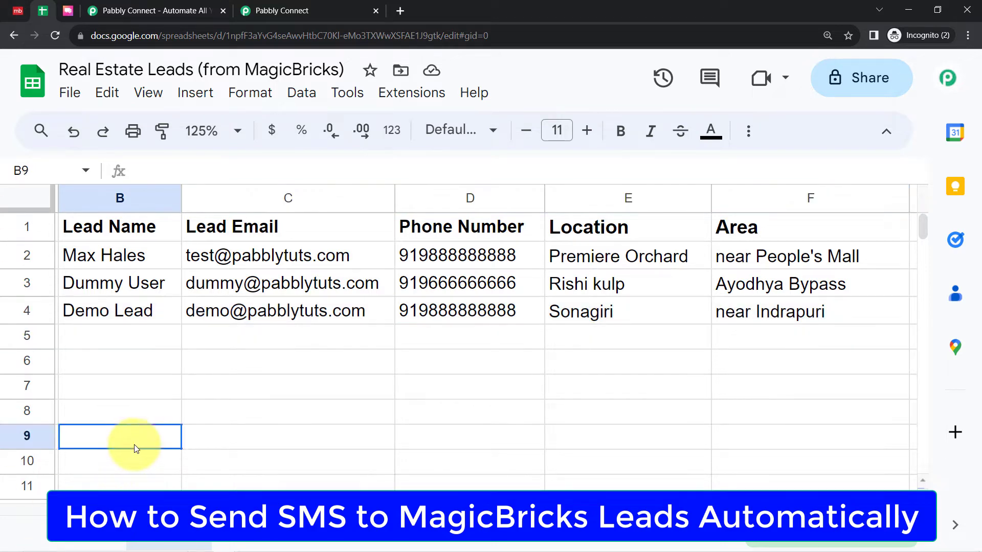
pyautogui.click(18, 10)
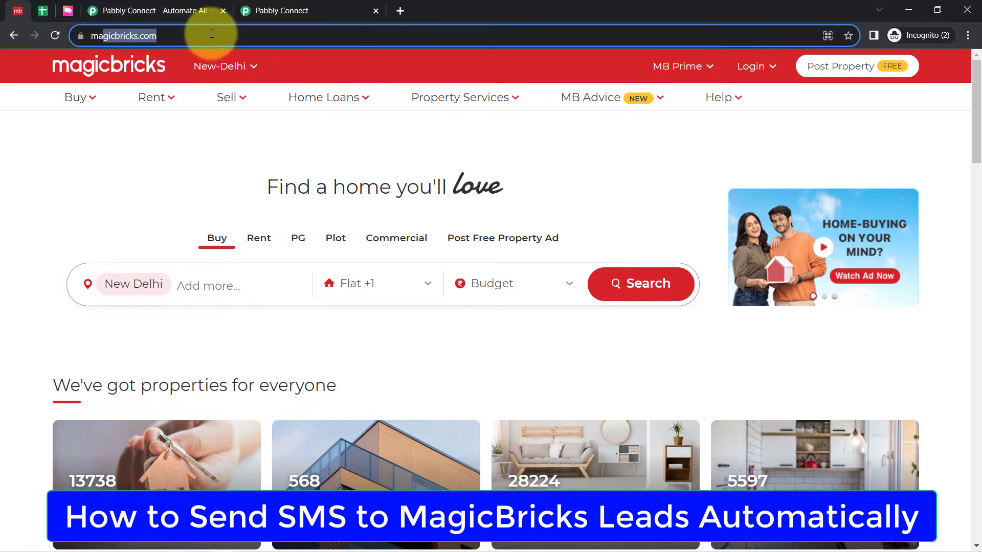
pyautogui.click(68, 10)
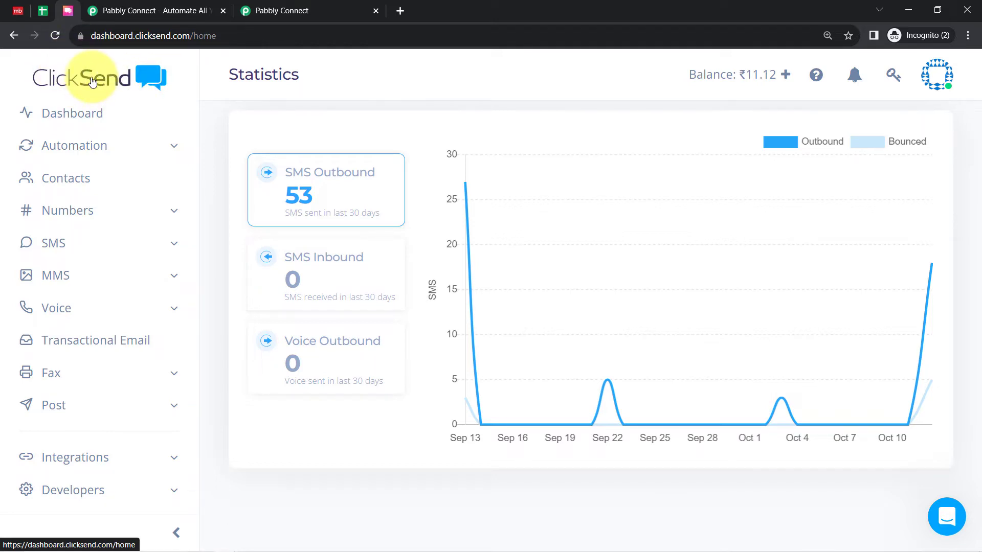
pyautogui.click(18, 11)
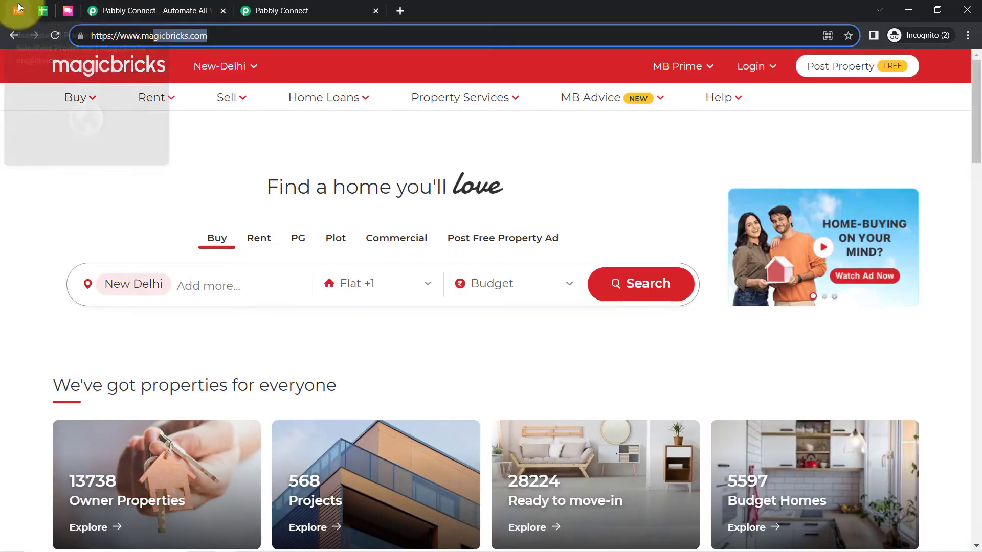
pyautogui.click(66, 10)
pyautogui.click(16, 13)
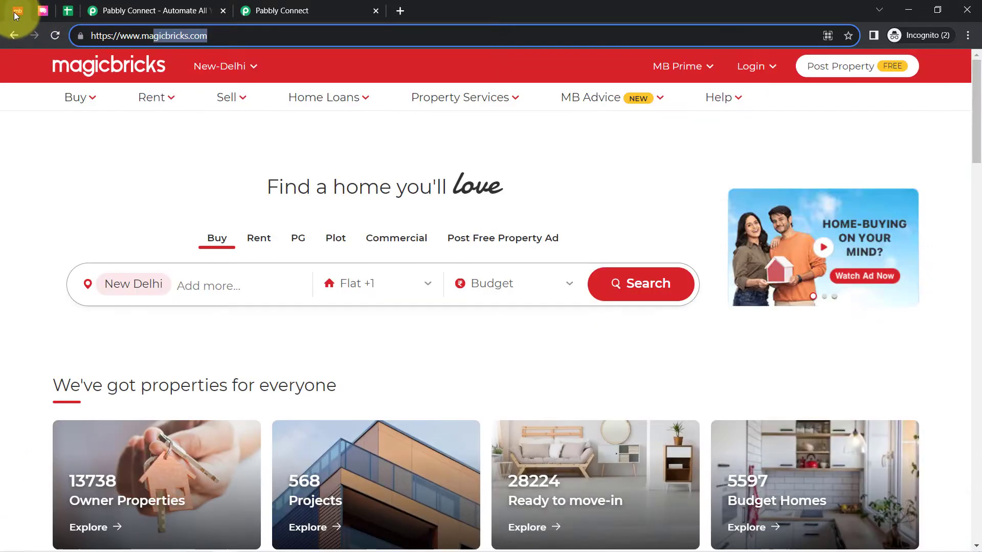
pyautogui.click(43, 13)
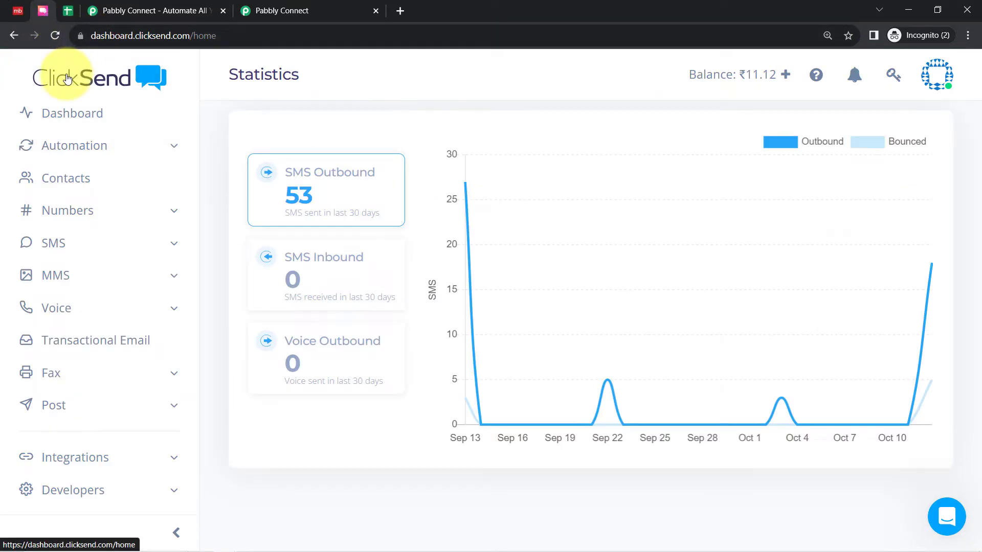
# Switch to the Pabbly Connect site and examine its address, headline and sign-up option, glancing at the account dashboard
pyautogui.click(102, 11)
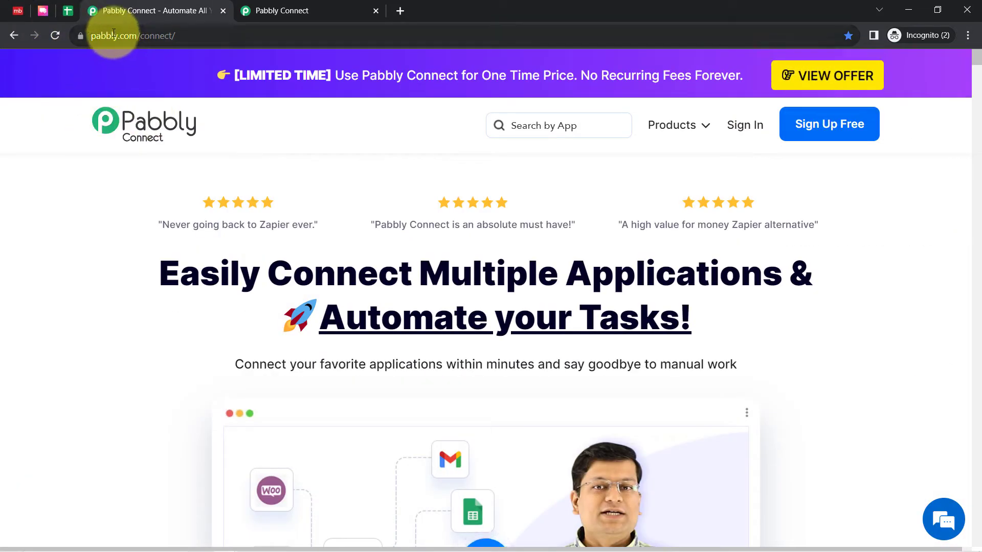
pyautogui.moveTo(113, 33); pyautogui.dragTo(175, 26)
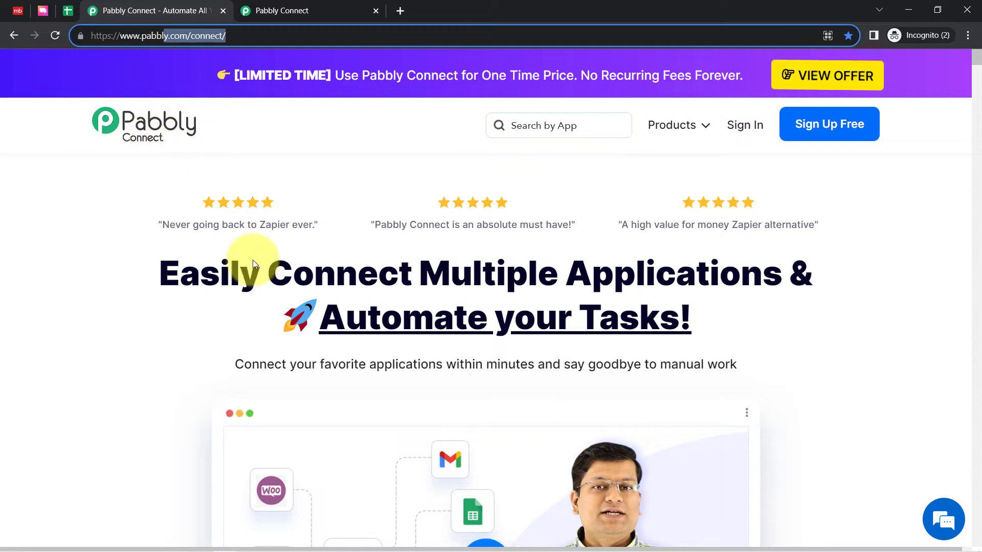
pyautogui.moveTo(220, 266); pyautogui.dragTo(719, 362)
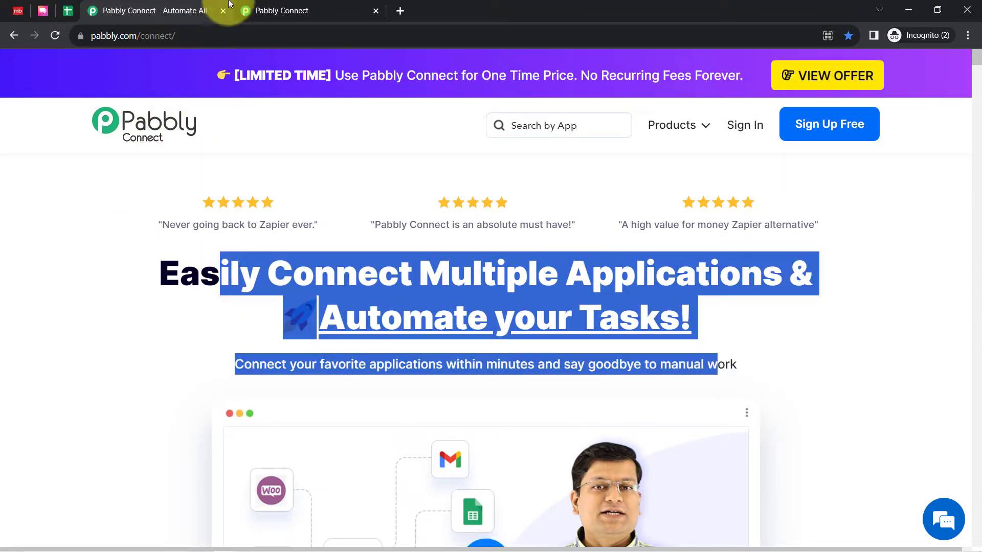
pyautogui.click(276, 11)
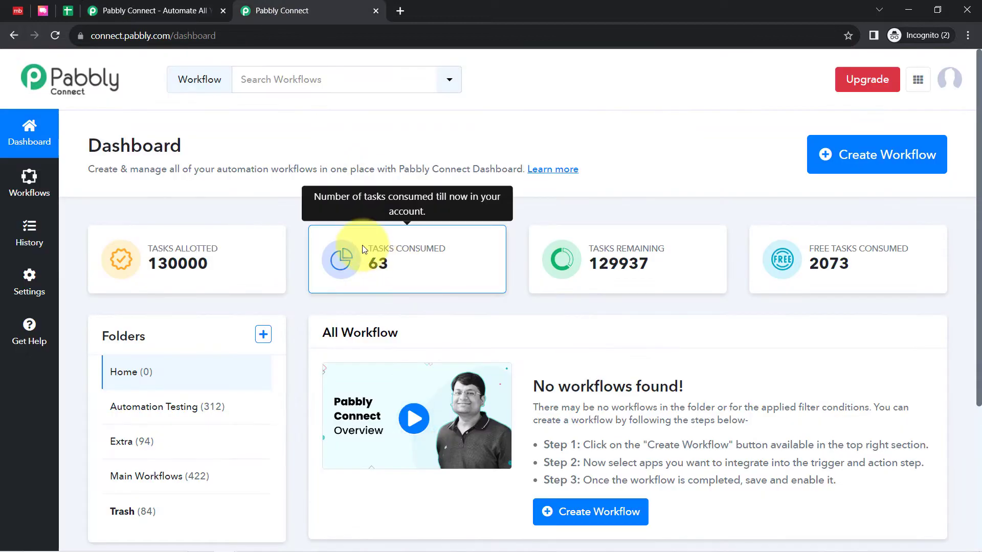
pyautogui.click(167, 6)
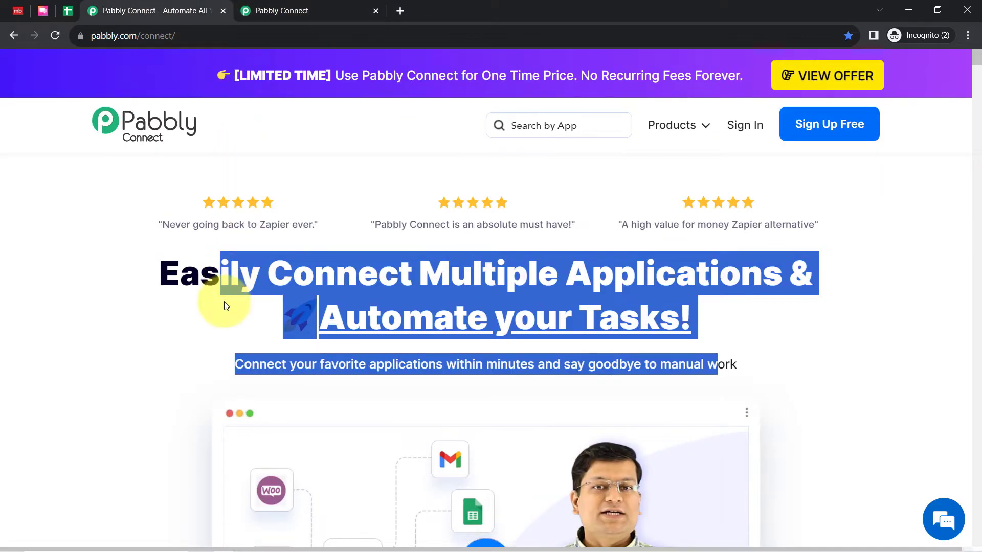
pyautogui.click(222, 294)
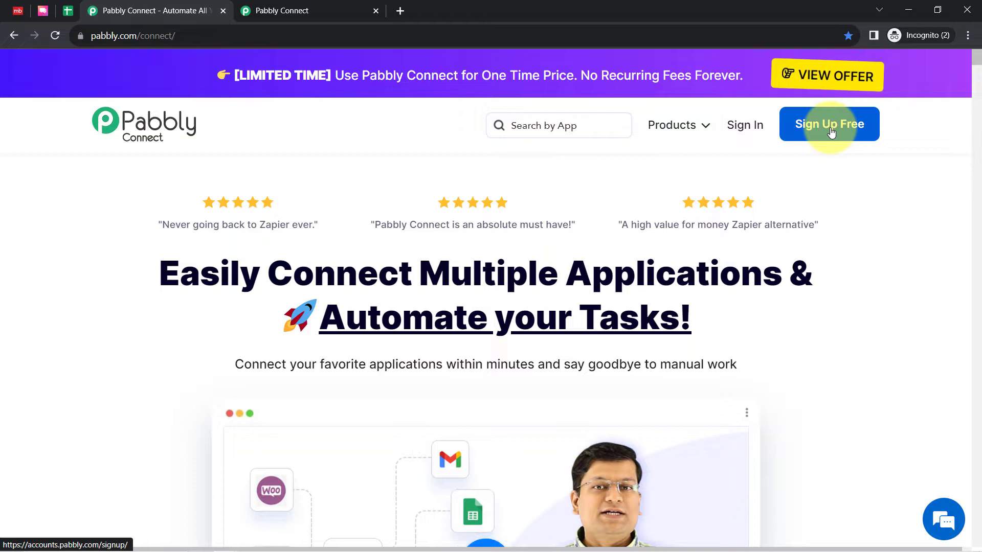
# Create a workflow named "Send SMS to MagicBricks Leads (Automatically)" in the Main Workflows folder from the Pabbly Connect dashboard
pyautogui.click(265, 11)
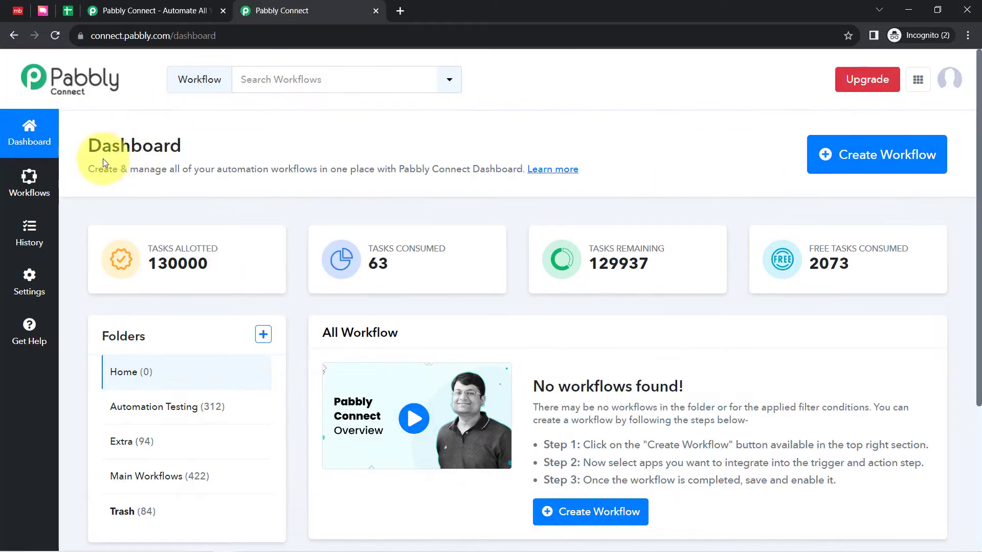
pyautogui.doubleClick(123, 146)
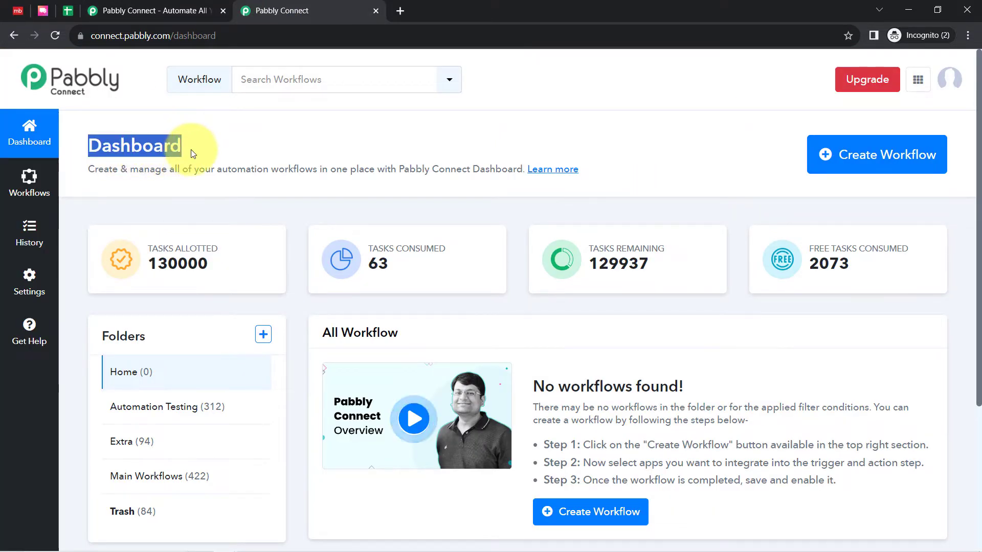
pyautogui.click(851, 154)
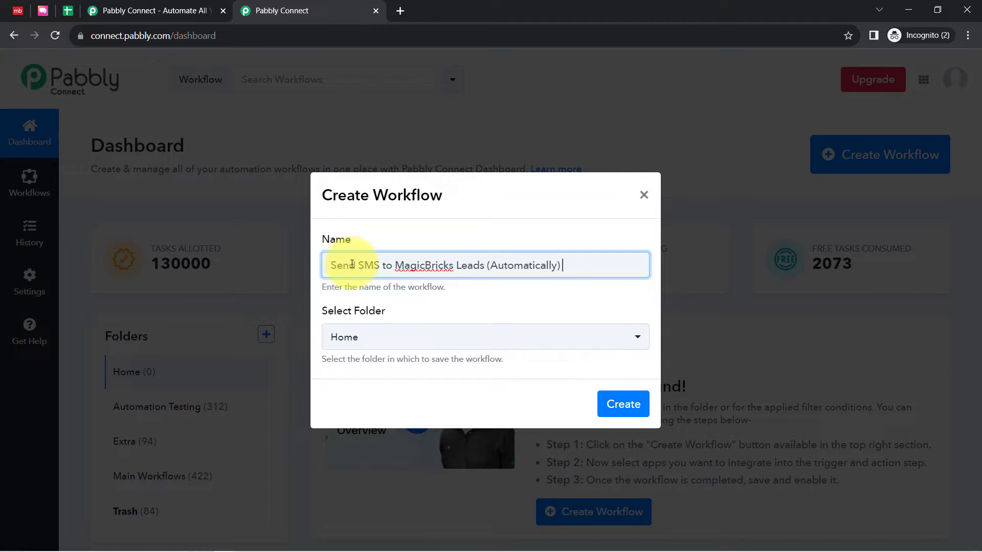
pyautogui.moveTo(355, 266); pyautogui.dragTo(508, 272)
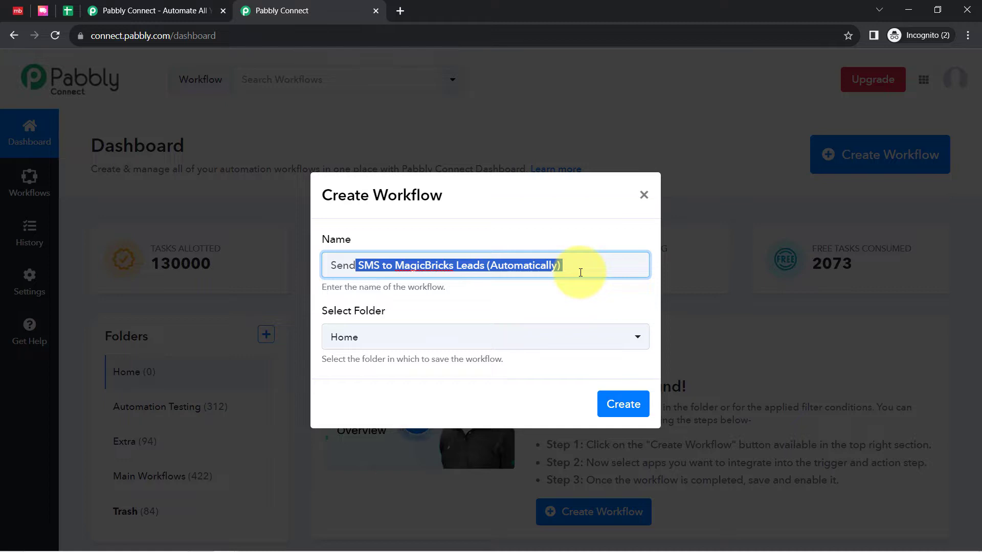
pyautogui.click(357, 343)
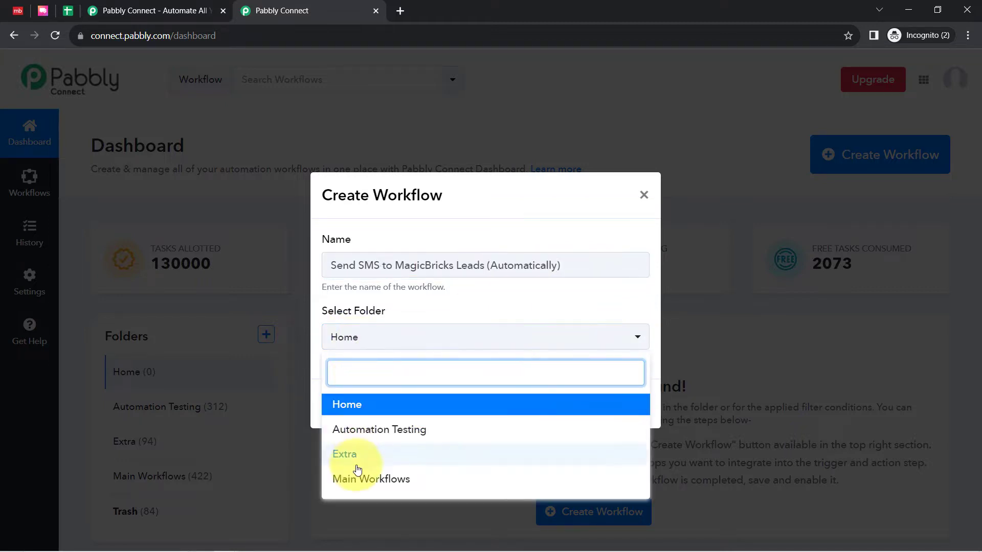
pyautogui.click(352, 480)
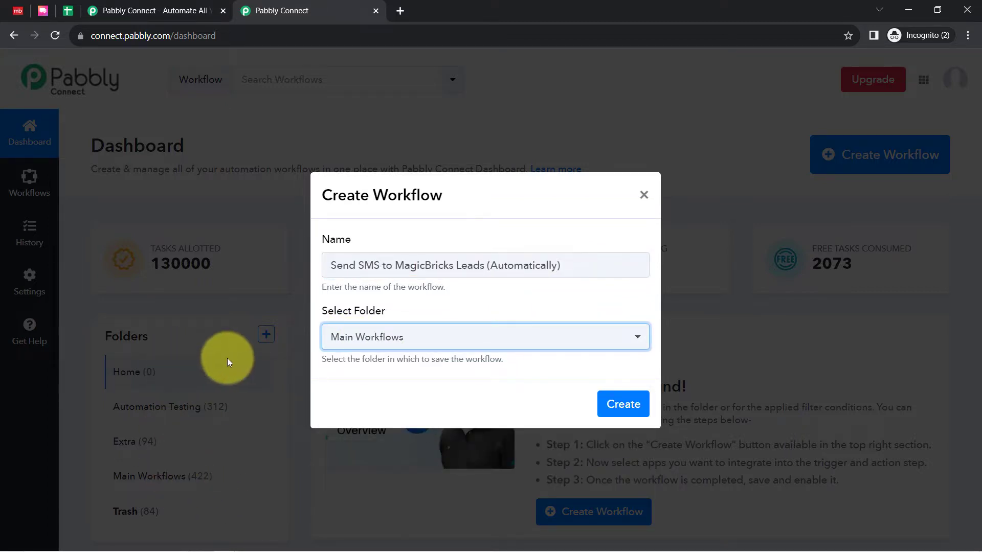
pyautogui.click(629, 409)
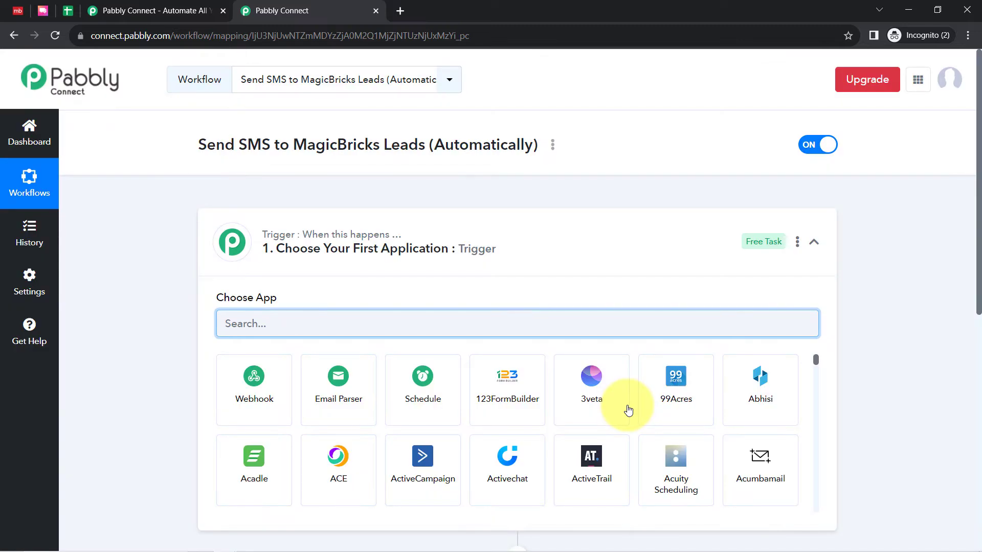
# Choose Magicbricks as the trigger application of the workflow
pyautogui.click(263, 247)
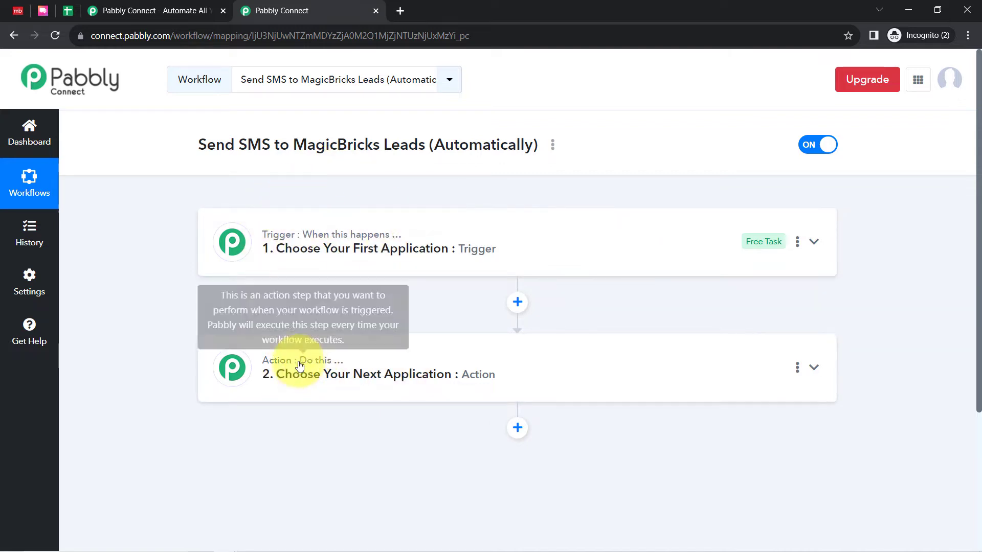
pyautogui.moveTo(227, 143); pyautogui.dragTo(517, 145)
pyautogui.click(399, 254)
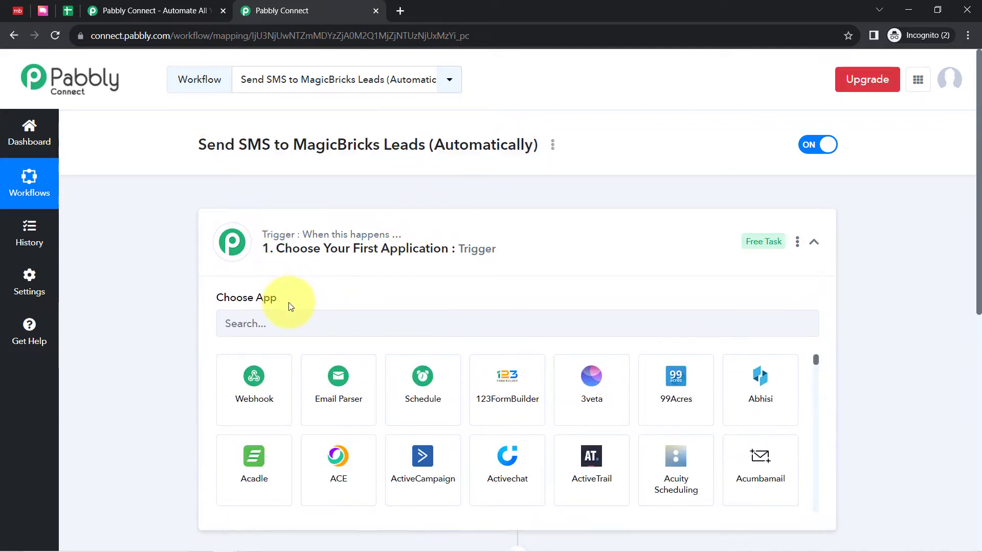
pyautogui.click(259, 323)
pyautogui.write('magi')
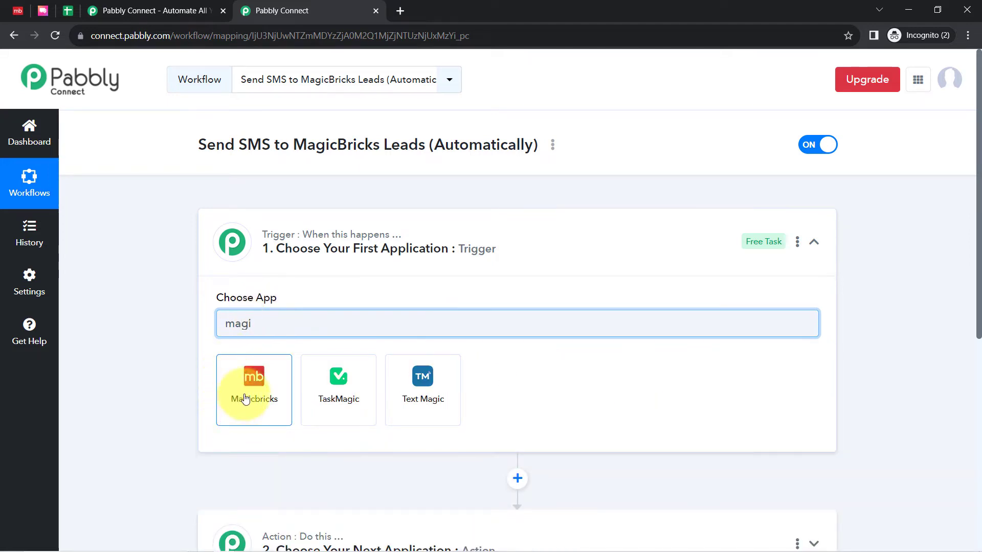
pyautogui.click(246, 399)
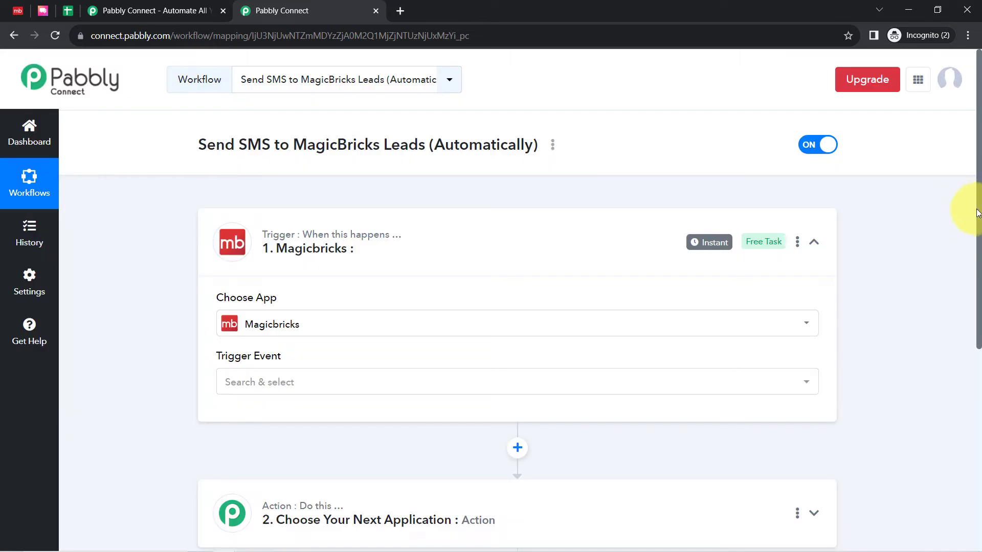
# Browse the available SMS apps for the action step and choose ClickSend as the action application
pyautogui.moveTo(976, 212); pyautogui.dragTo(964, 361)
pyautogui.click(286, 278)
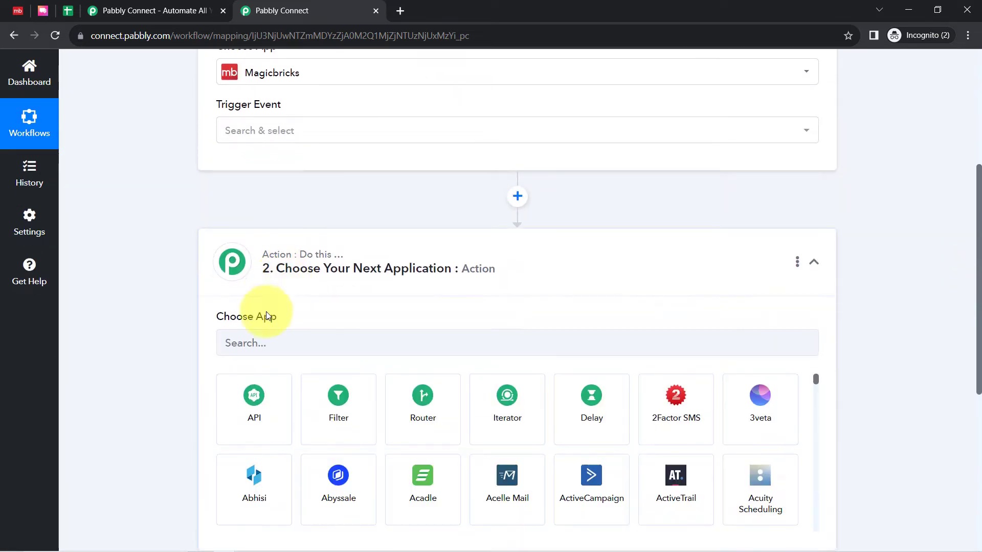
pyautogui.click(252, 347)
pyautogui.write('click')
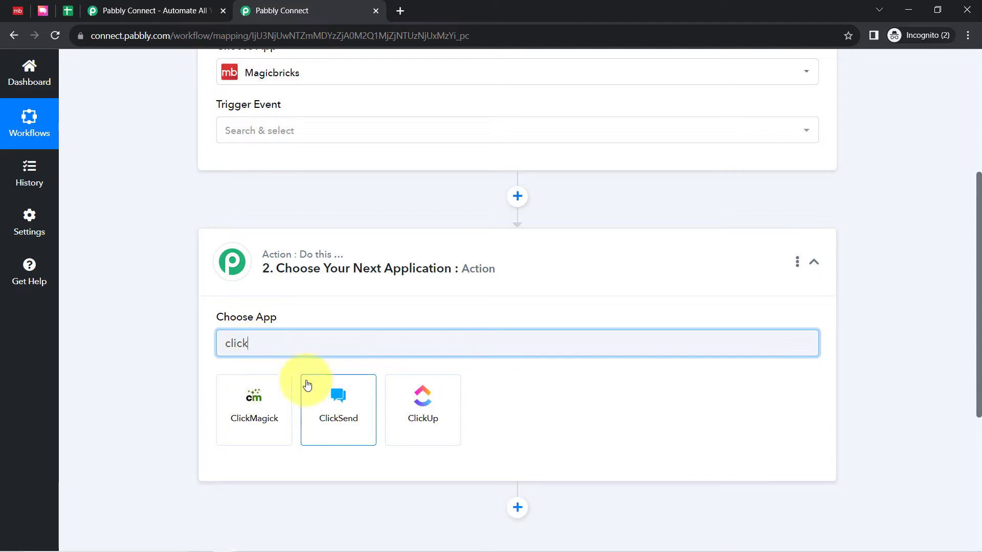
pyautogui.write('sms')
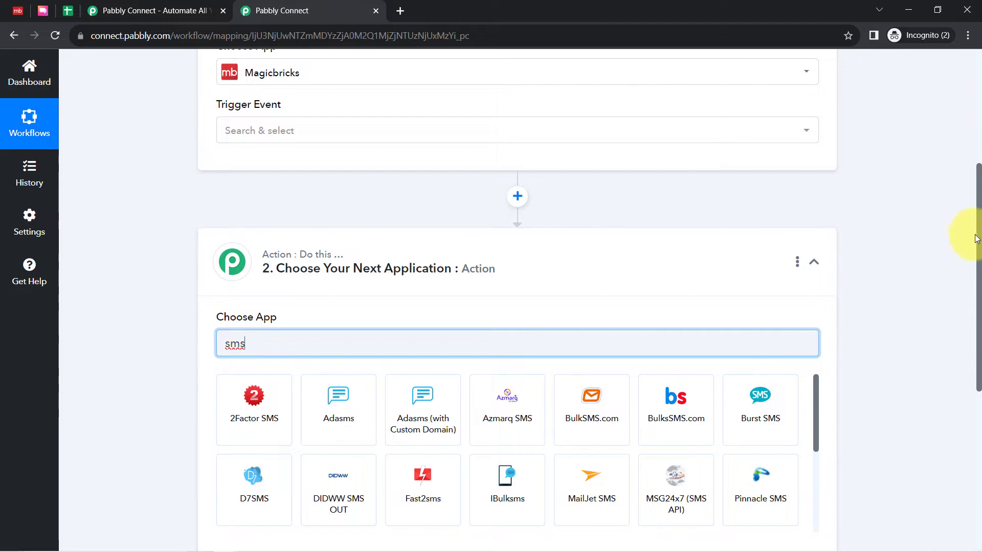
pyautogui.scroll(-1, 974, 250)
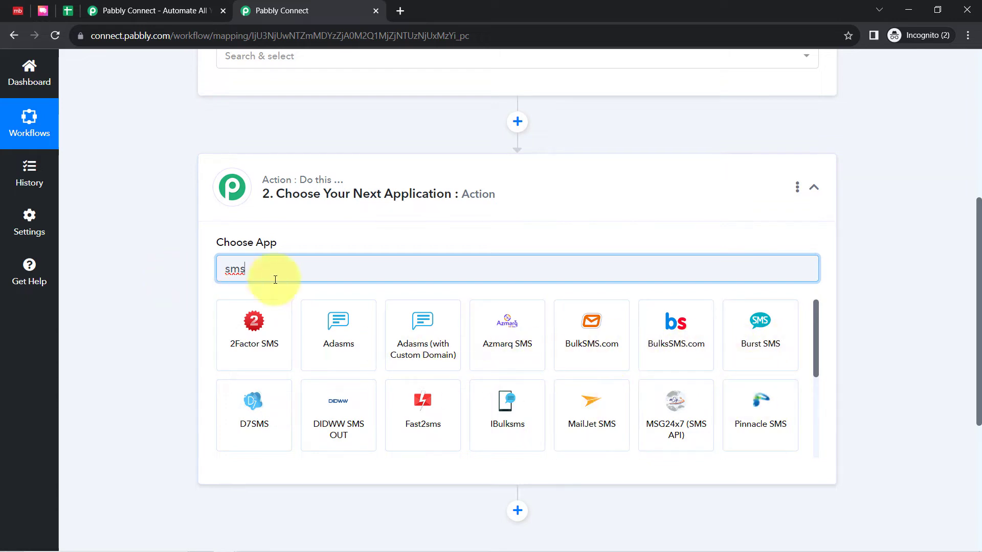
pyautogui.write('click')
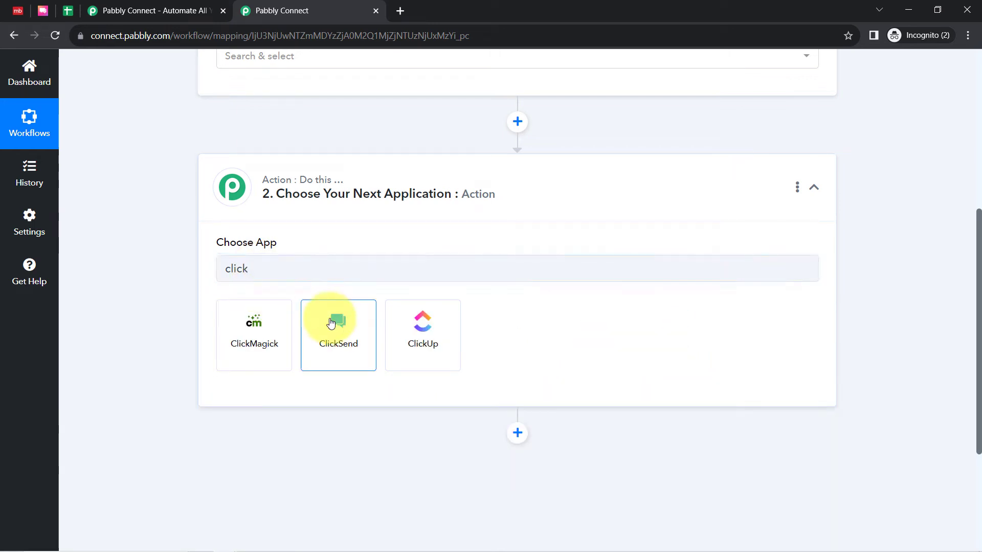
pyautogui.click(339, 328)
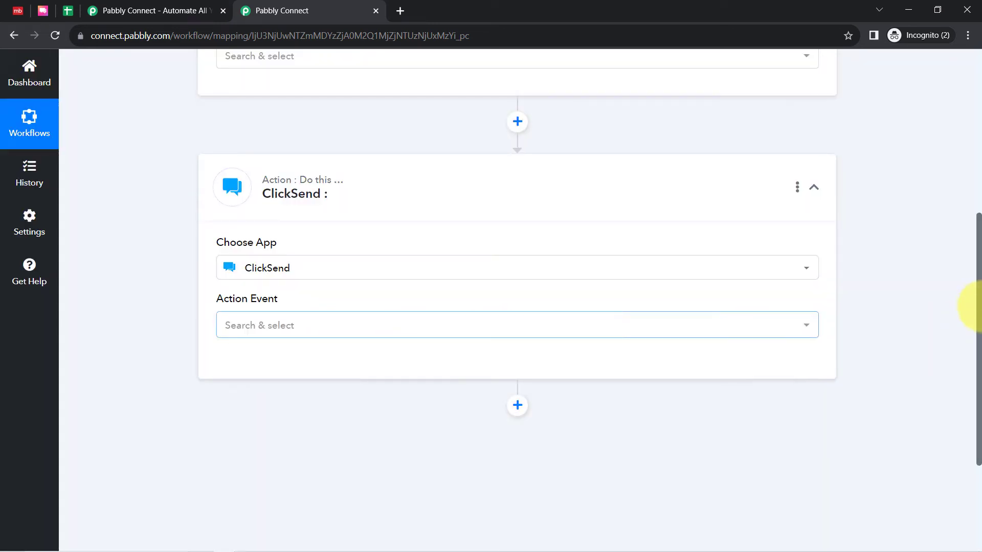
# Set the Magicbricks trigger event to New Leads
pyautogui.moveTo(979, 314); pyautogui.dragTo(755, 140)
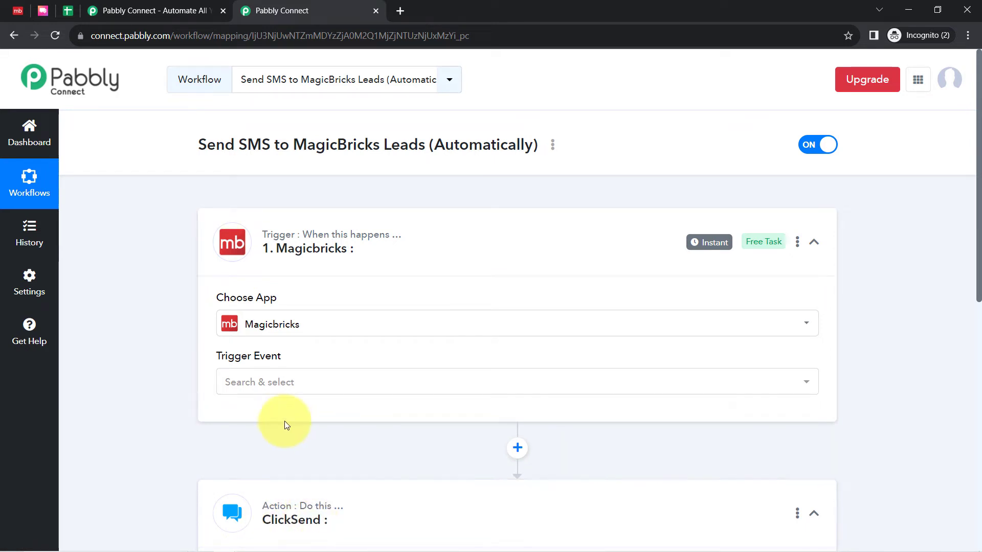
pyautogui.click(256, 382)
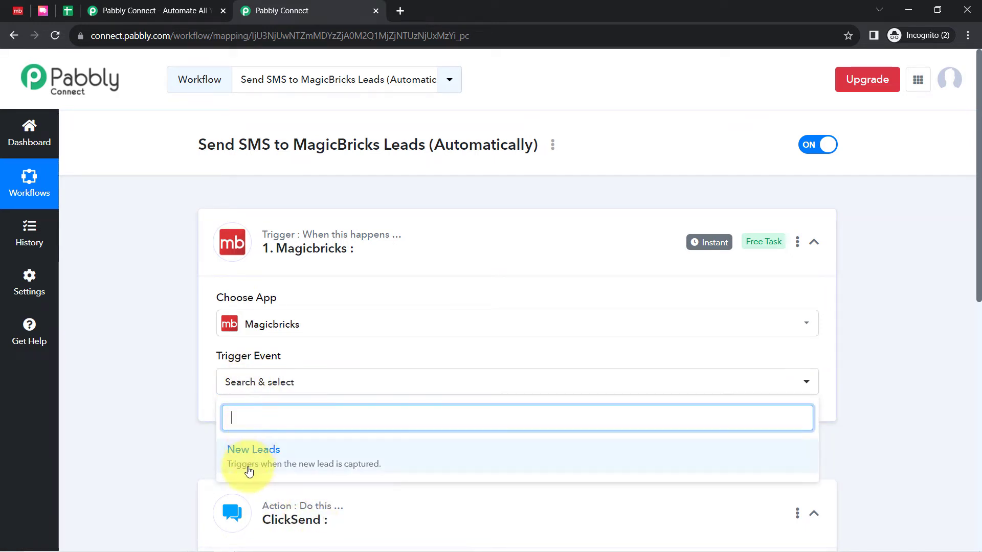
pyautogui.click(337, 465)
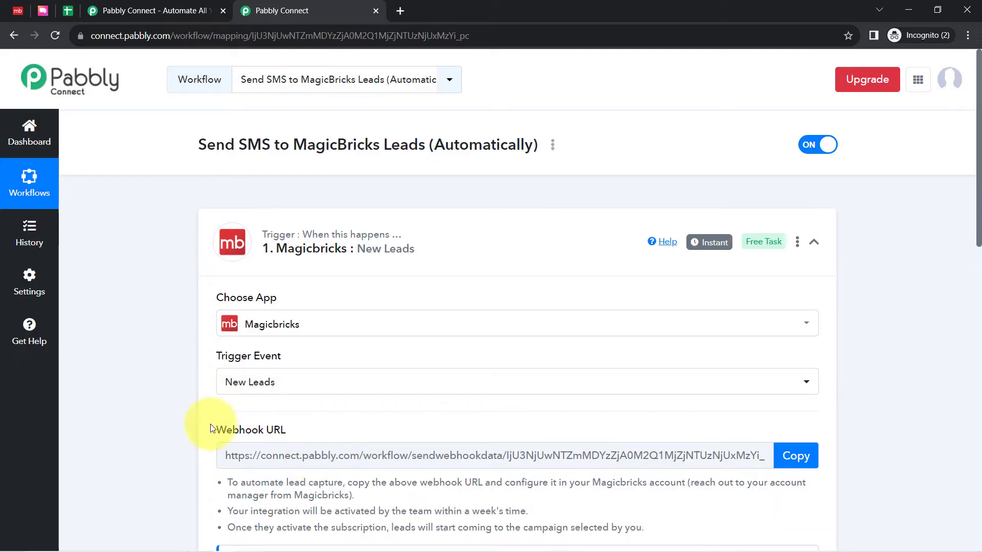
# Read the webhook URL setup instructions and the important note about capturing the response in the Magicbricks trigger step
pyautogui.moveTo(215, 430); pyautogui.dragTo(302, 431)
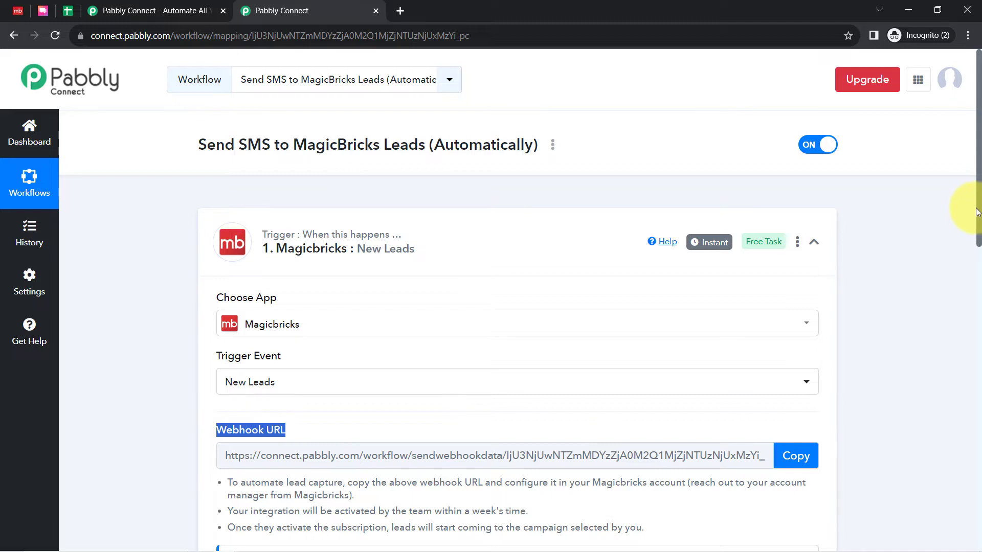
pyautogui.moveTo(978, 212); pyautogui.dragTo(977, 285)
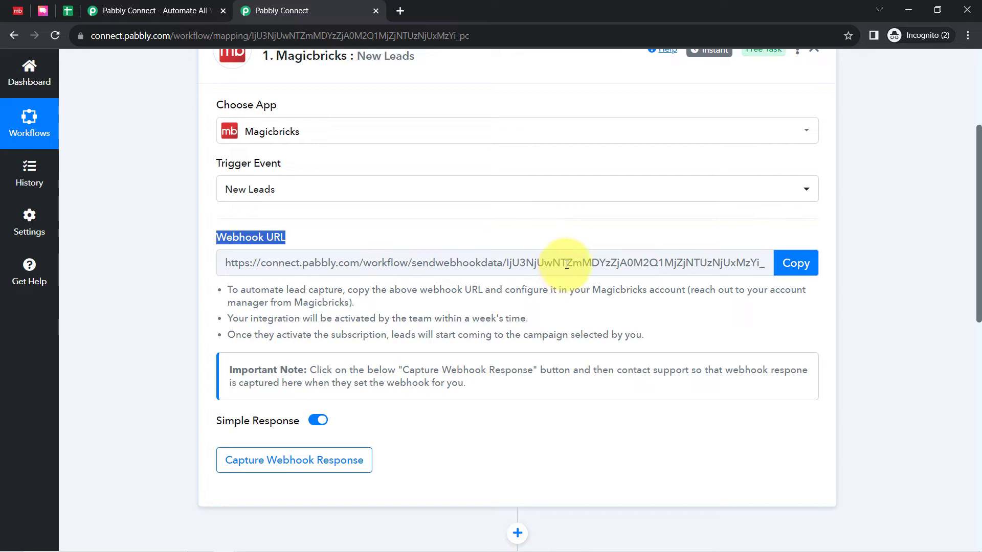
pyautogui.moveTo(229, 289); pyautogui.dragTo(450, 385)
pyautogui.moveTo(241, 290); pyautogui.dragTo(663, 293)
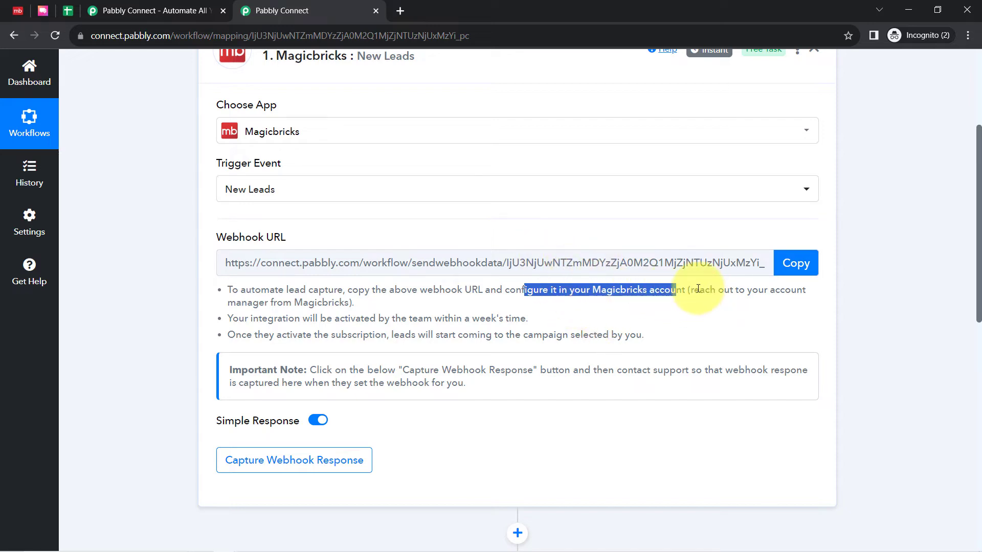
pyautogui.moveTo(699, 289); pyautogui.dragTo(319, 304)
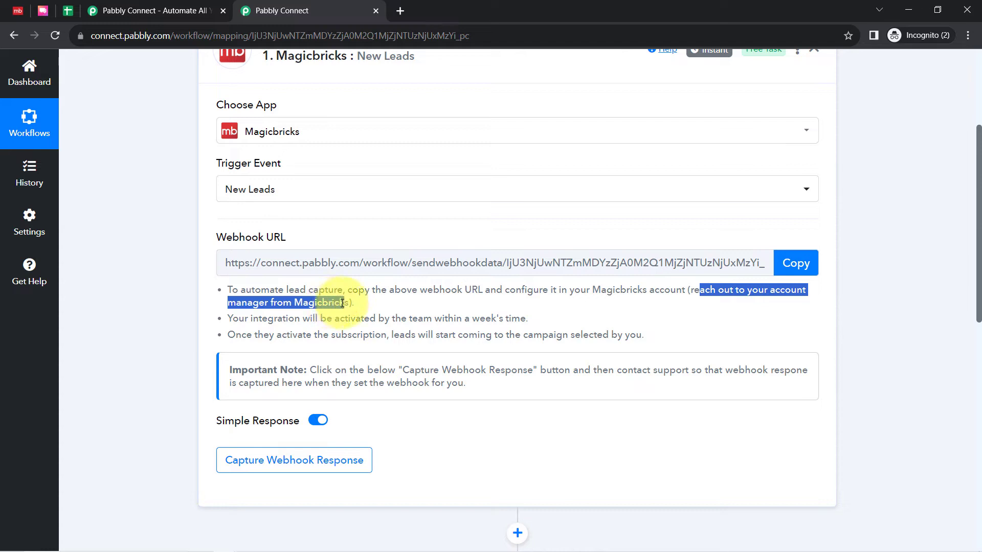
pyautogui.moveTo(244, 318); pyautogui.dragTo(357, 317)
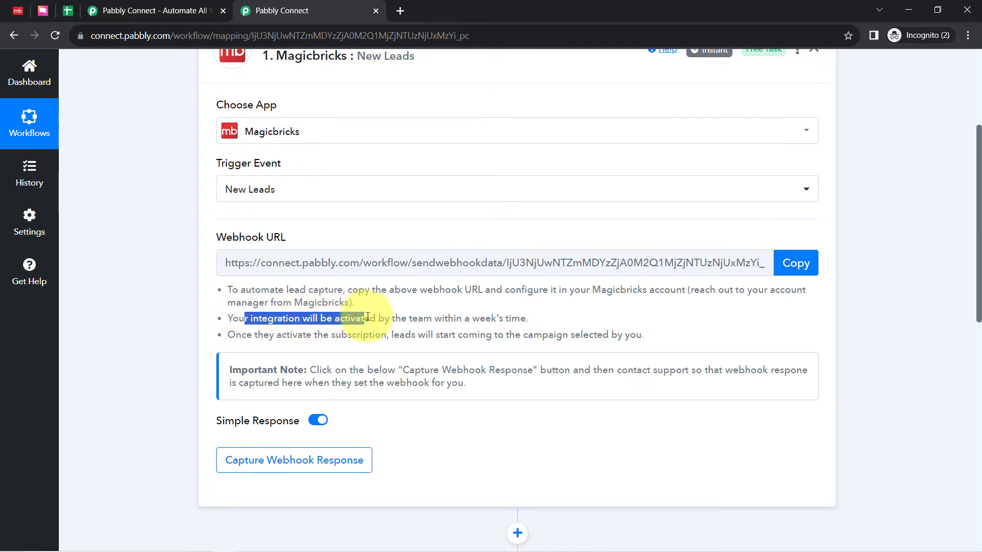
pyautogui.moveTo(442, 319); pyautogui.dragTo(513, 321)
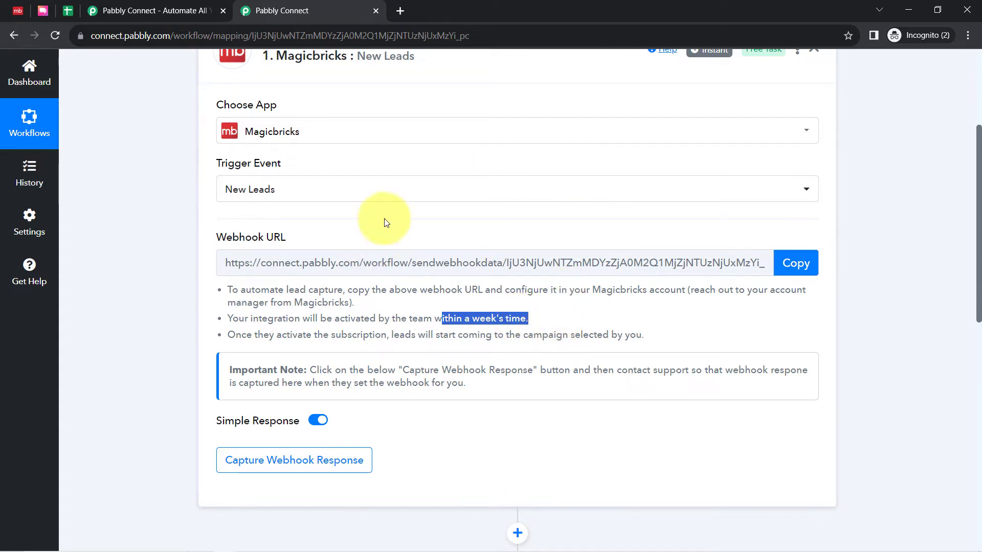
pyautogui.moveTo(247, 335); pyautogui.dragTo(584, 337)
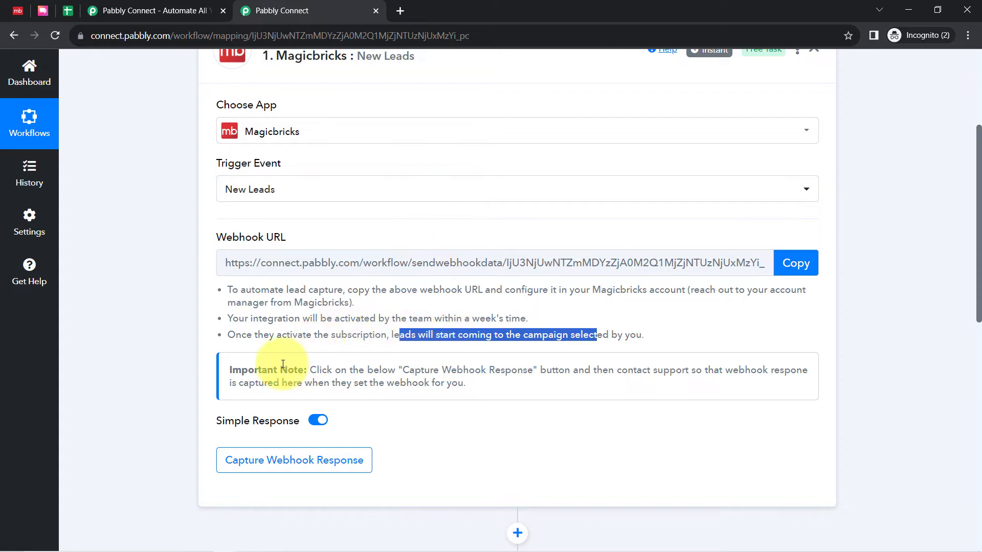
pyautogui.moveTo(242, 370)
pyautogui.mouseDown()
pyautogui.moveTo(325, 371)
pyautogui.moveTo(261, 371)
pyautogui.mouseUp()
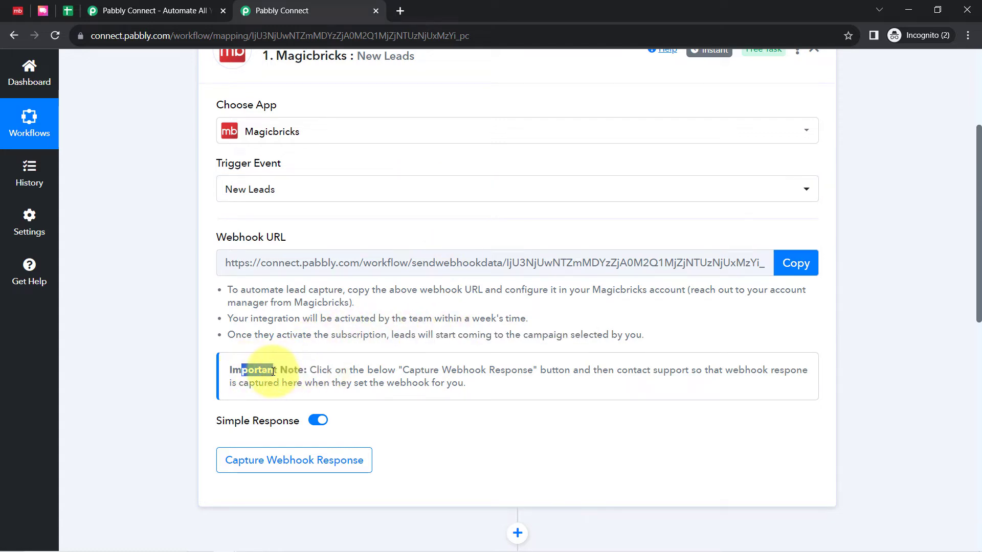
pyautogui.moveTo(379, 370); pyautogui.dragTo(452, 373)
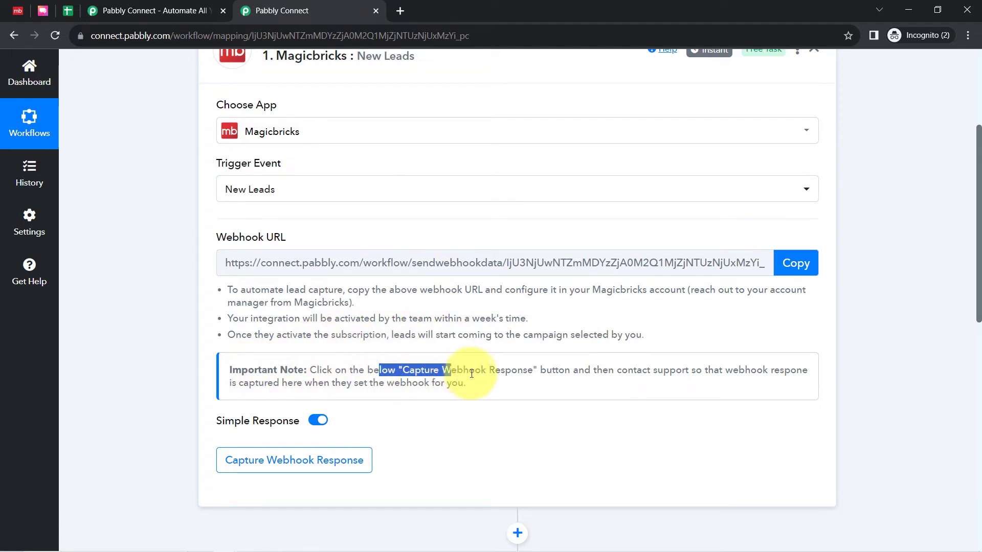
pyautogui.moveTo(584, 371); pyautogui.dragTo(696, 370)
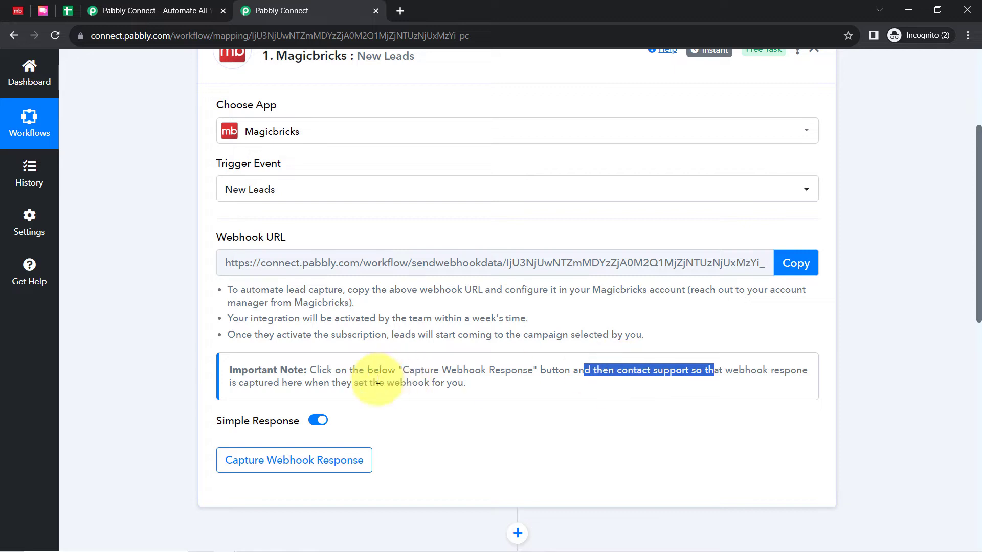
pyautogui.moveTo(304, 383); pyautogui.dragTo(443, 385)
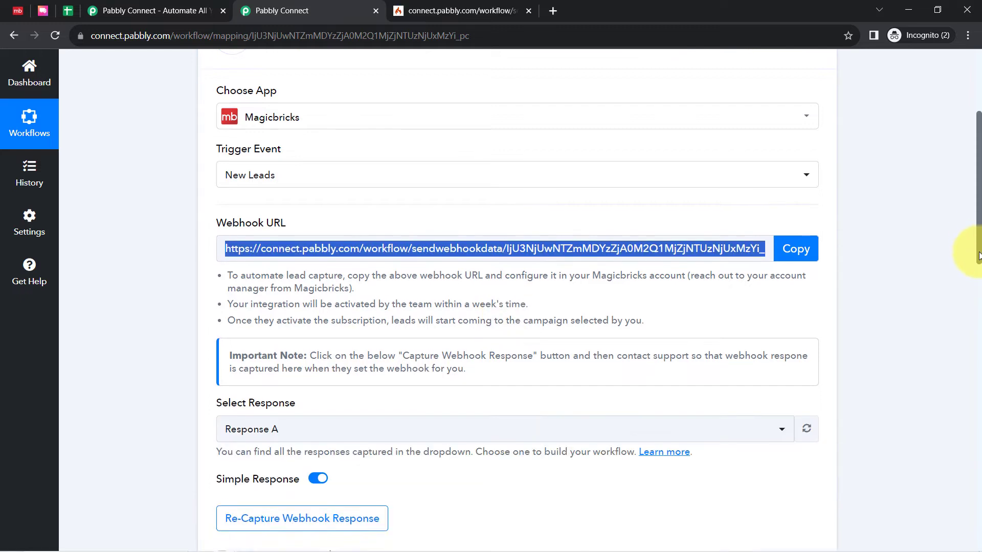
# Examine the lead details in the captured webhook response: mobile number, location, lead name, last name, email and area
pyautogui.moveTo(979, 252); pyautogui.dragTo(958, 377)
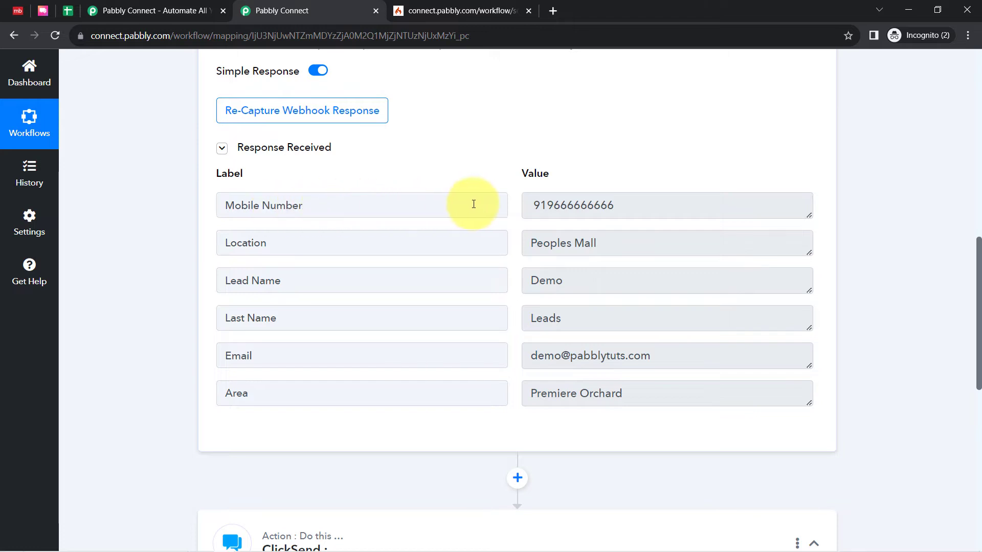
pyautogui.moveTo(642, 205); pyautogui.dragTo(537, 215)
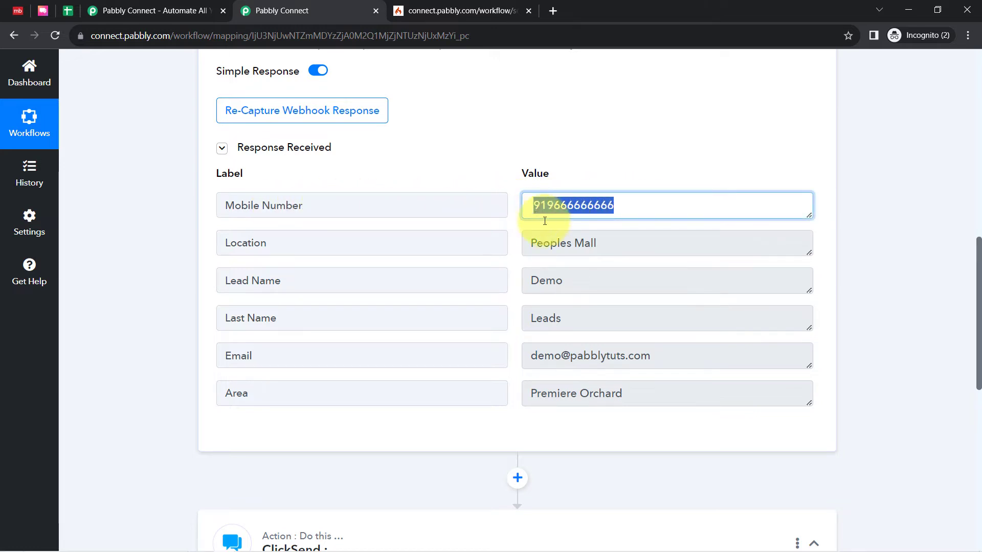
pyautogui.moveTo(591, 245); pyautogui.dragTo(536, 243)
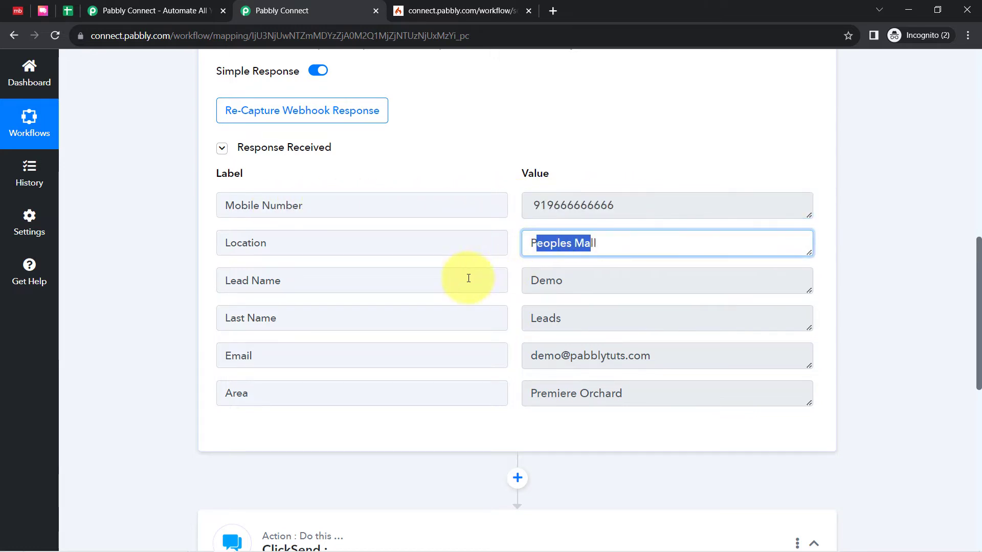
pyautogui.moveTo(571, 281); pyautogui.dragTo(537, 285)
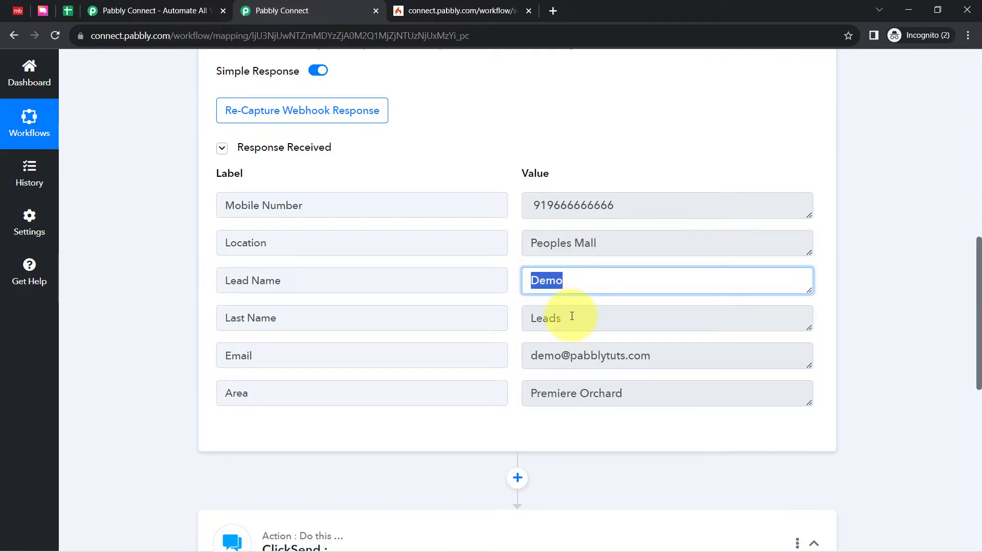
pyautogui.moveTo(571, 317); pyautogui.dragTo(529, 320)
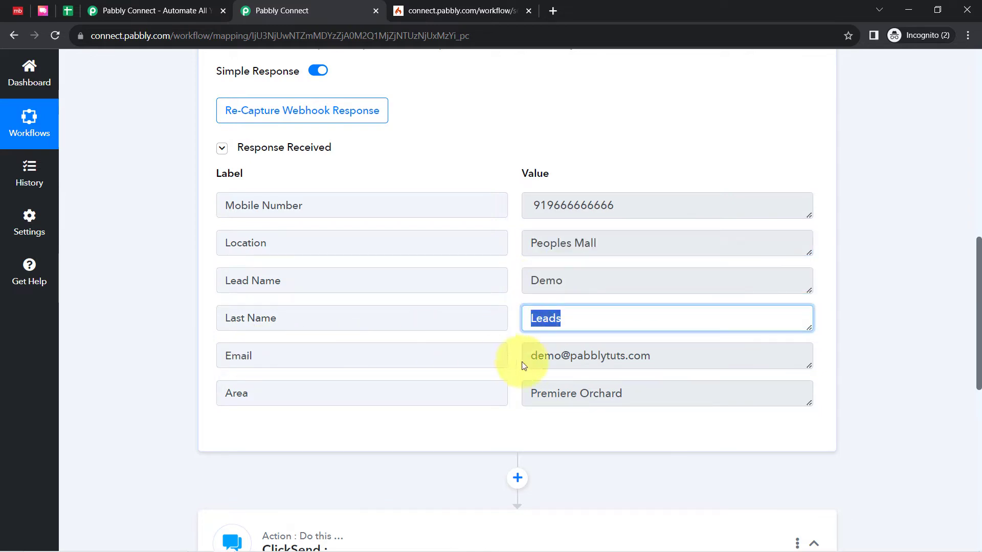
pyautogui.moveTo(628, 356); pyautogui.dragTo(550, 363)
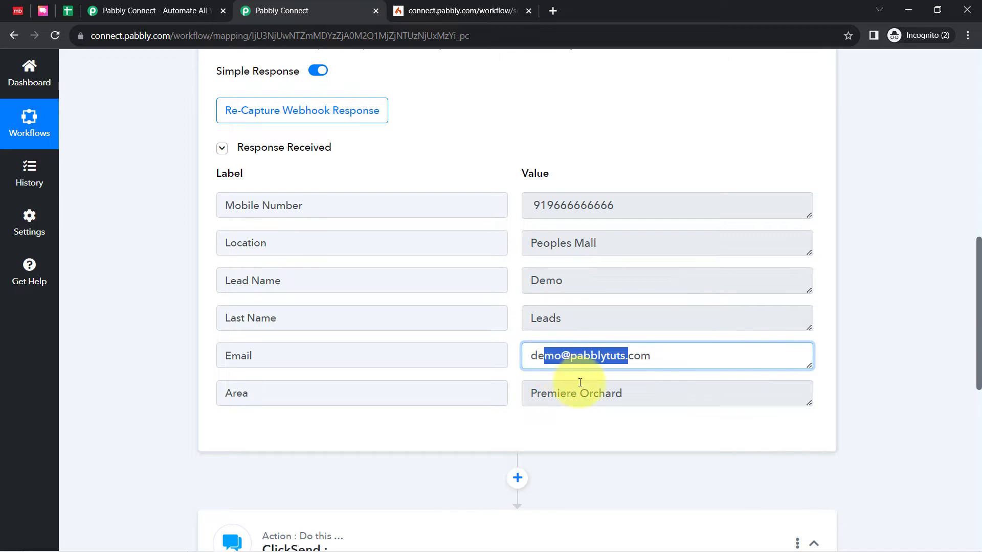
pyautogui.moveTo(607, 398); pyautogui.dragTo(557, 399)
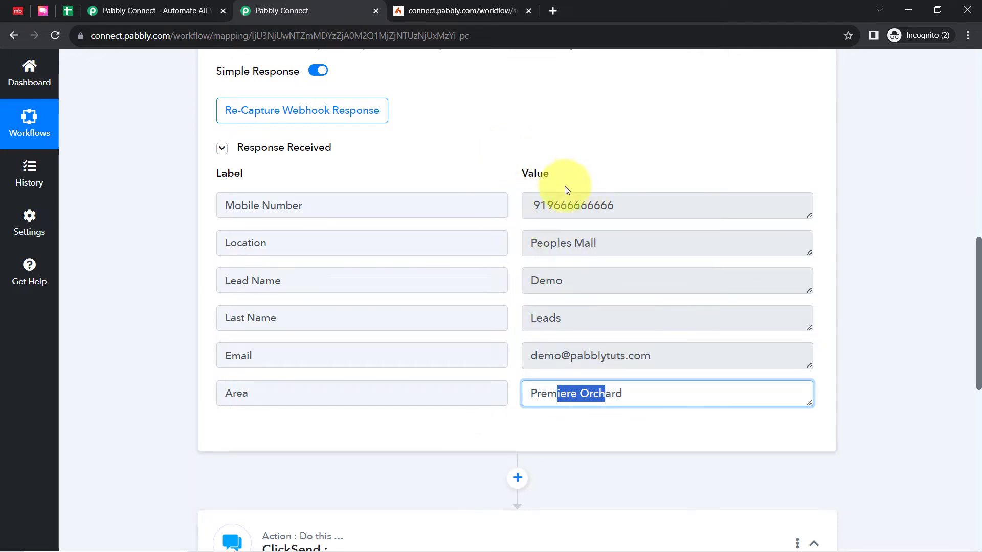
pyautogui.moveTo(546, 206); pyautogui.dragTo(618, 210)
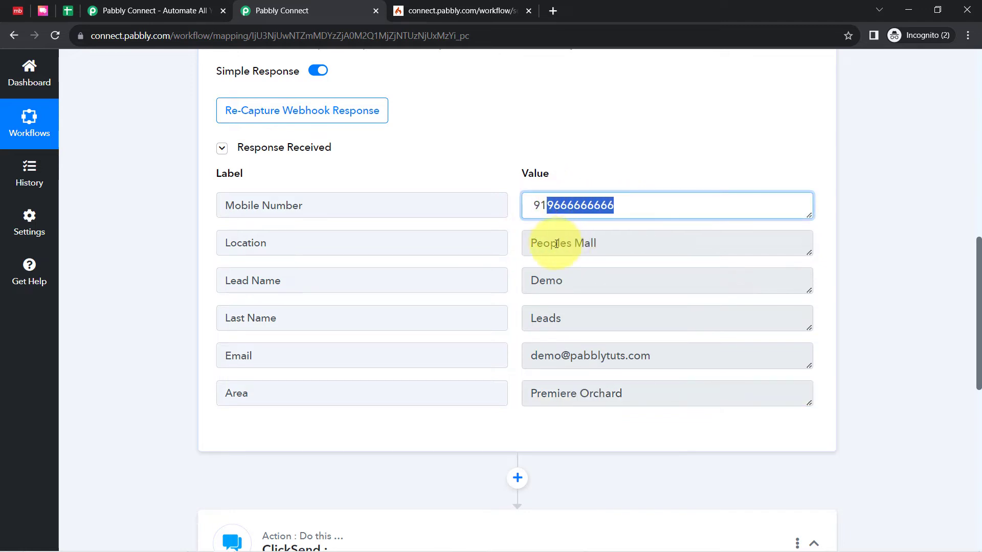
pyautogui.moveTo(543, 245); pyautogui.dragTo(602, 248)
pyautogui.moveTo(561, 205); pyautogui.dragTo(626, 211)
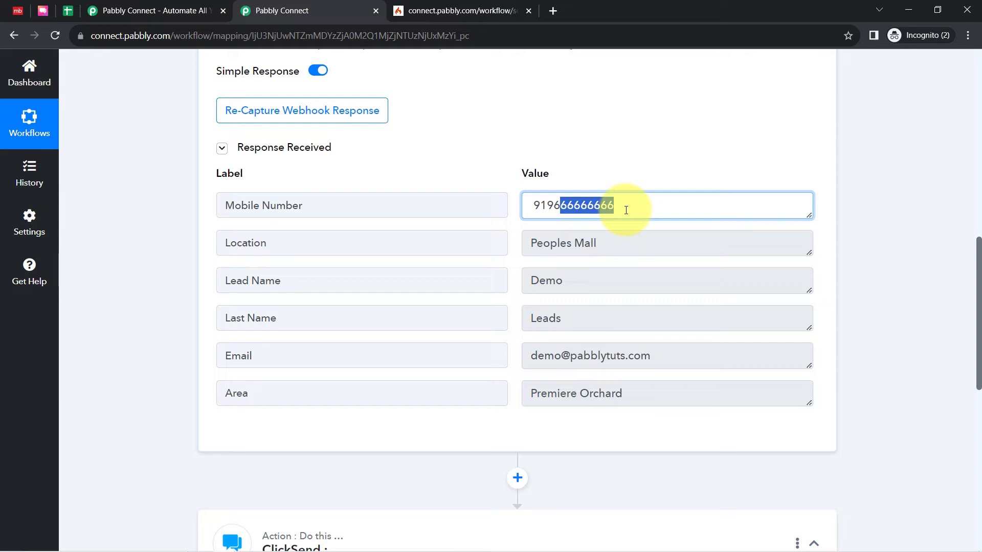
pyautogui.click(565, 210)
pyautogui.moveTo(548, 209); pyautogui.dragTo(629, 213)
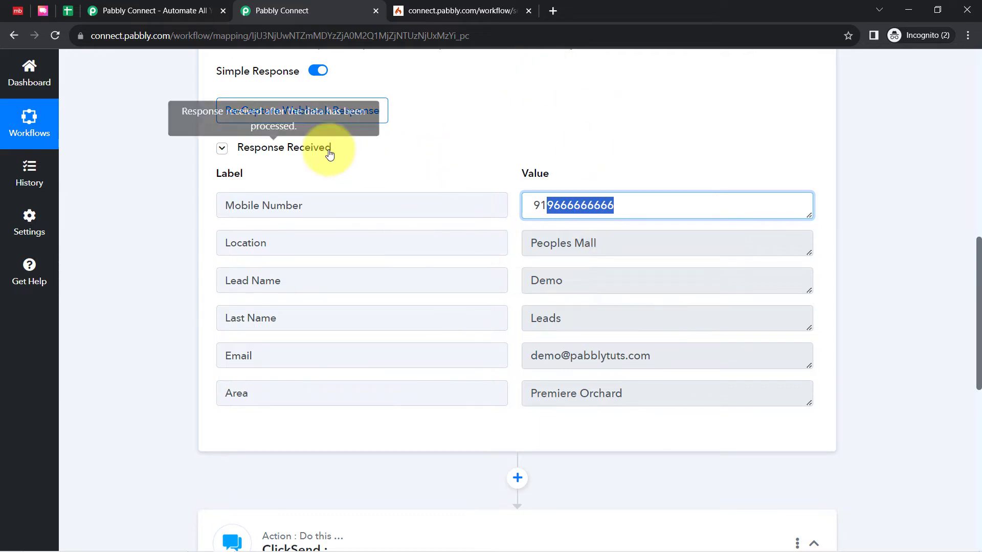
# Collapse the Magicbricks trigger step and glance at the Magicbricks website before returning to the workflow
pyautogui.moveTo(978, 327); pyautogui.dragTo(946, 76)
pyautogui.click(373, 240)
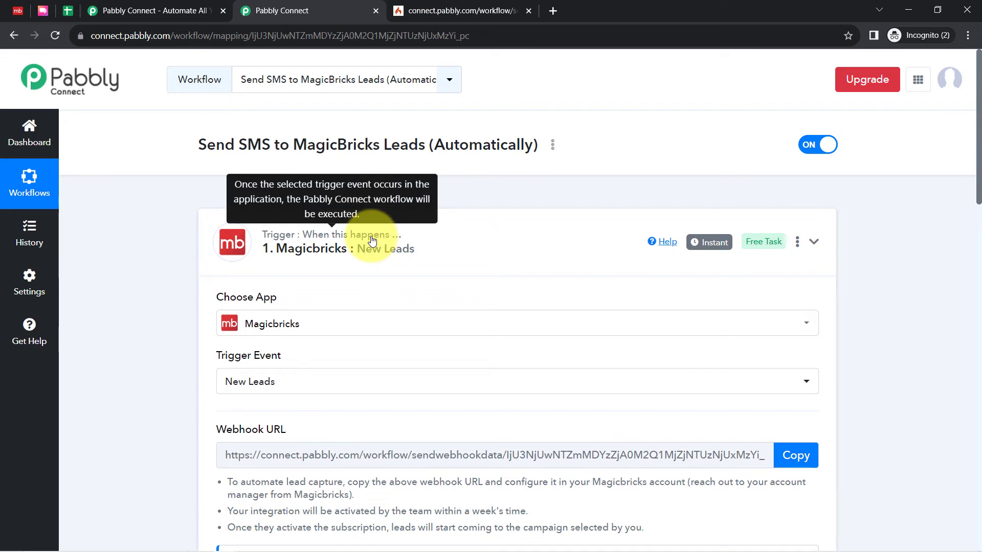
pyautogui.click(366, 243)
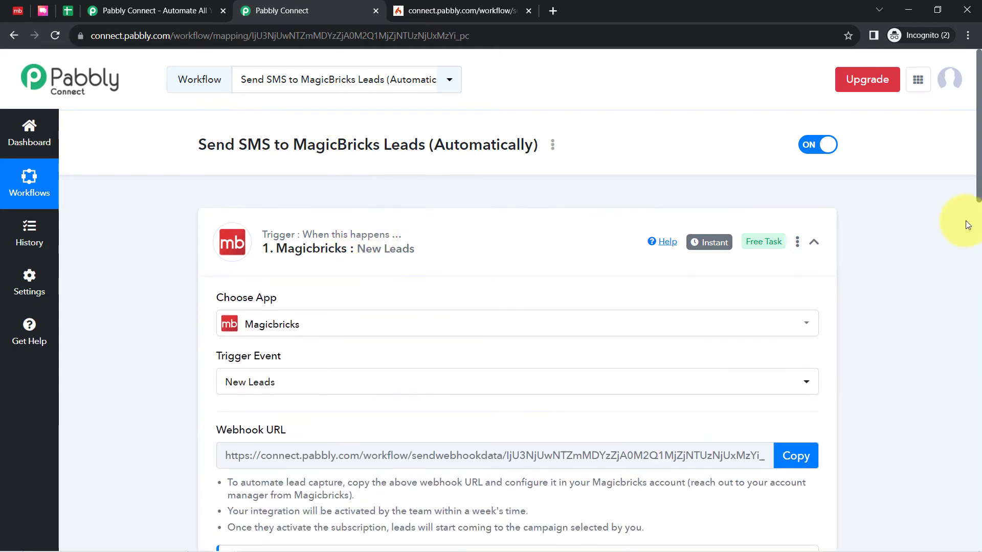
pyautogui.moveTo(978, 189); pyautogui.dragTo(967, 388)
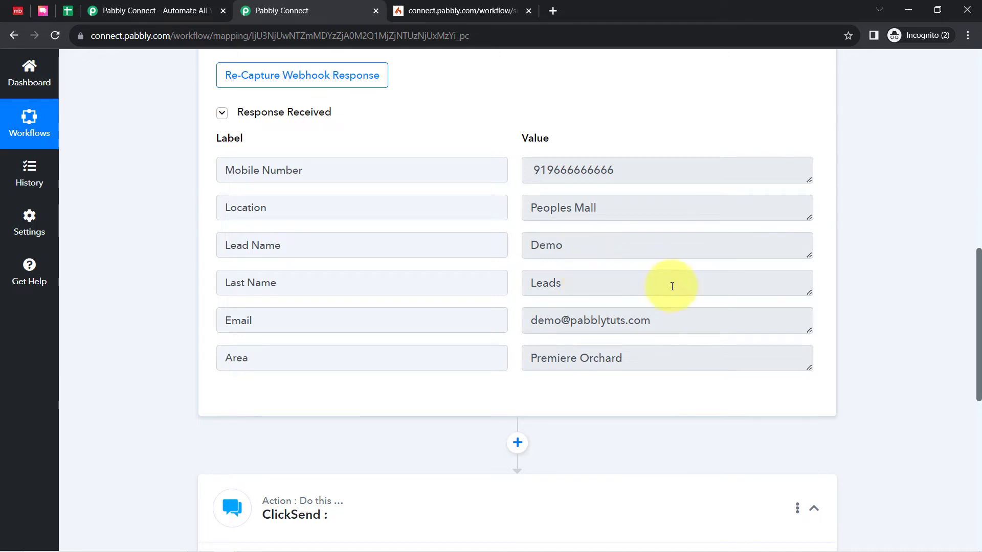
pyautogui.moveTo(978, 302); pyautogui.dragTo(948, 84)
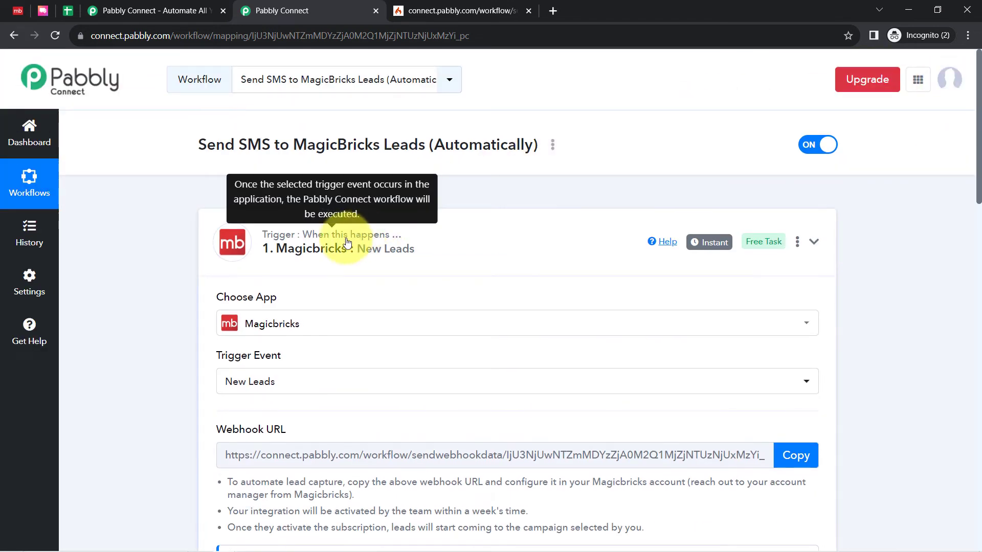
pyautogui.click(355, 238)
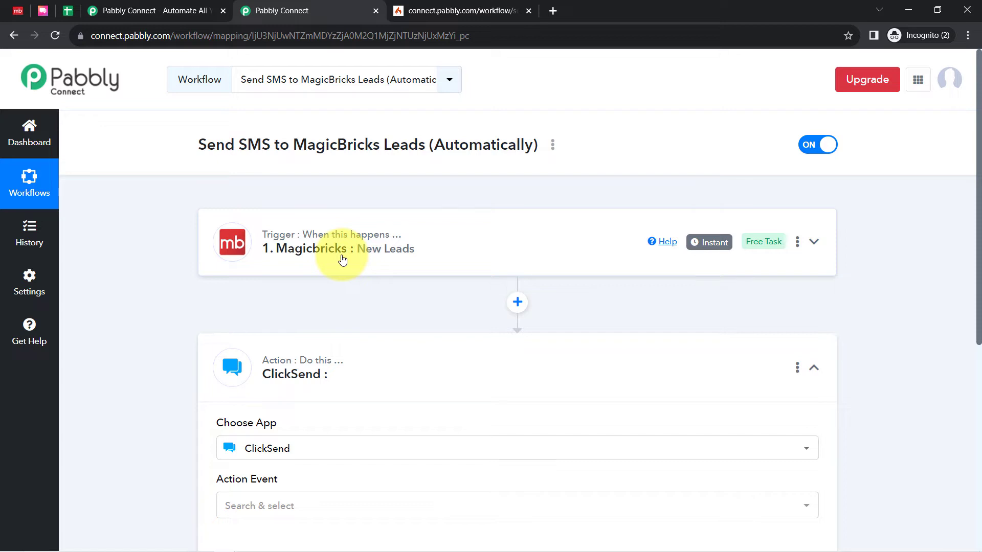
pyautogui.click(18, 11)
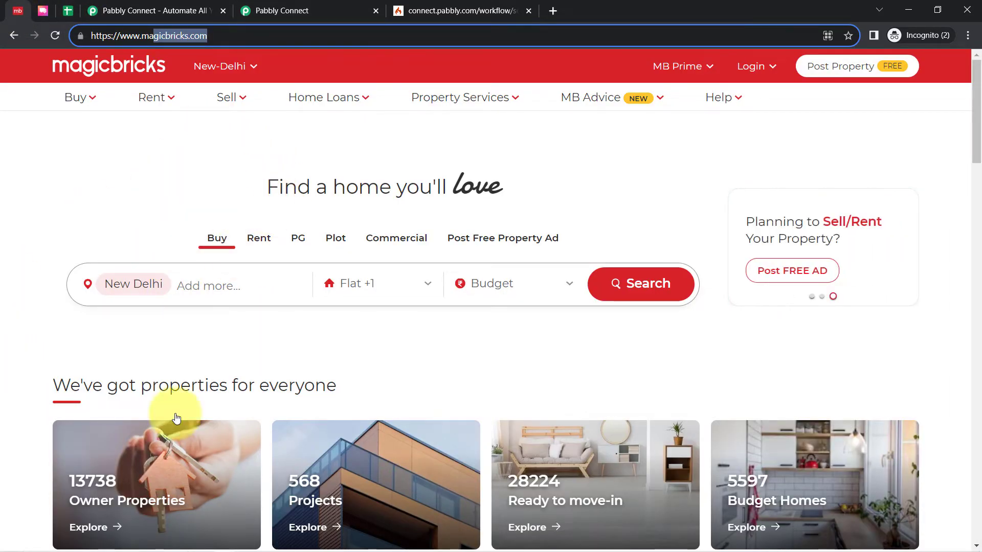
pyautogui.click(285, 11)
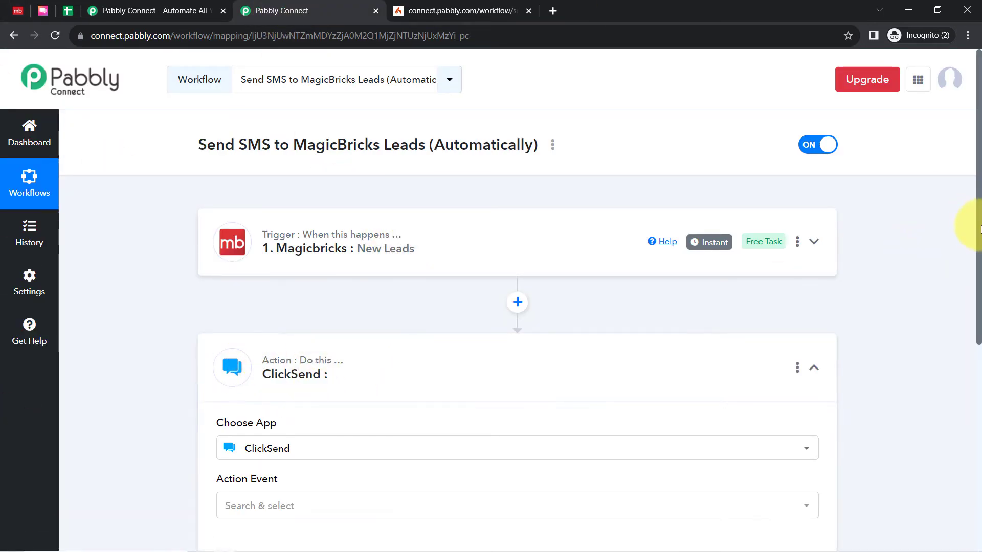
# Set the ClickSend action event to Send SMS
pyautogui.moveTo(979, 229); pyautogui.dragTo(979, 397)
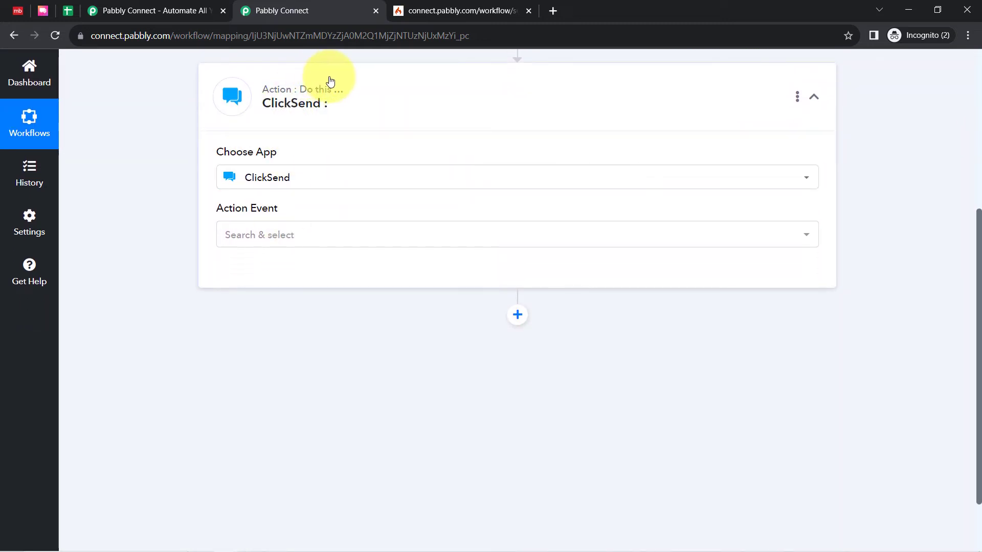
pyautogui.click(247, 244)
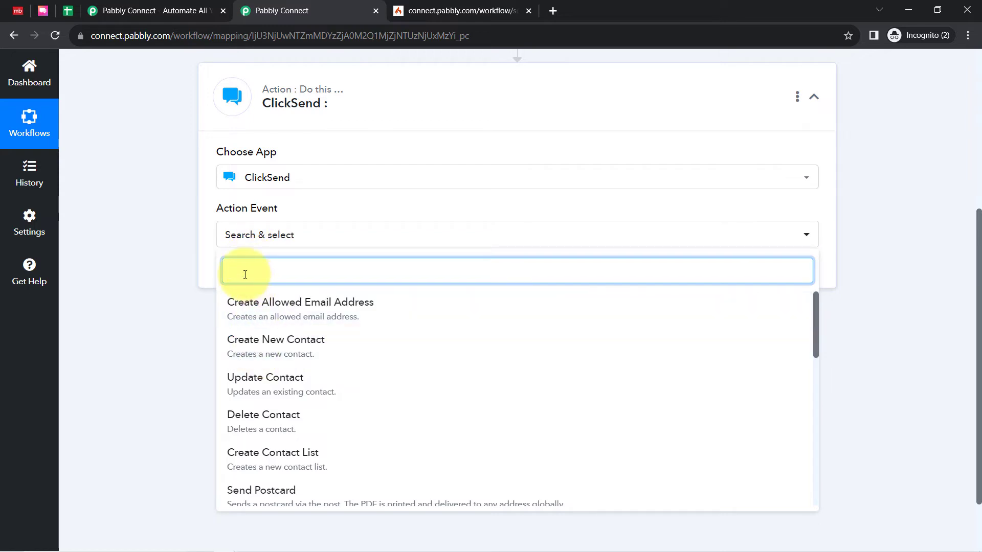
pyautogui.write('sens')
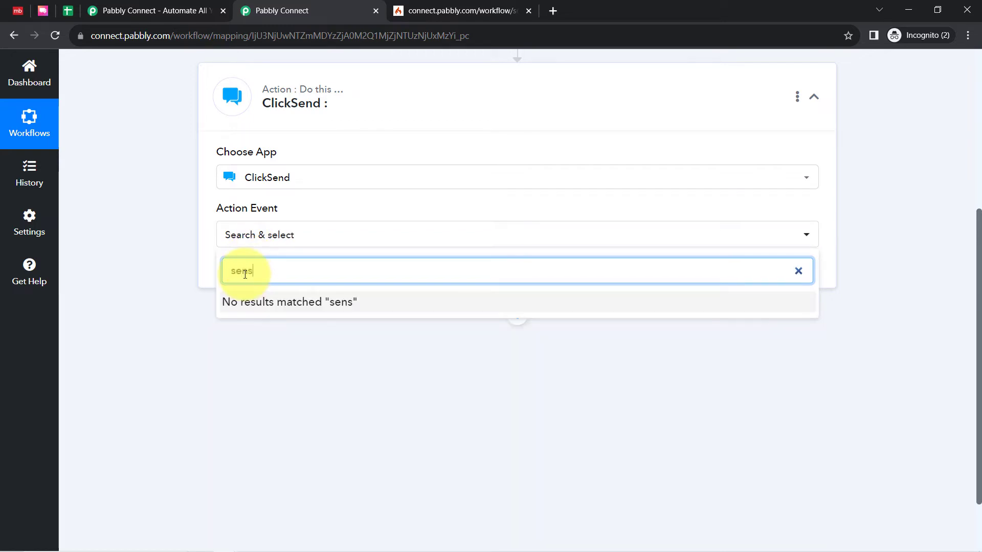
pyautogui.write('sm')
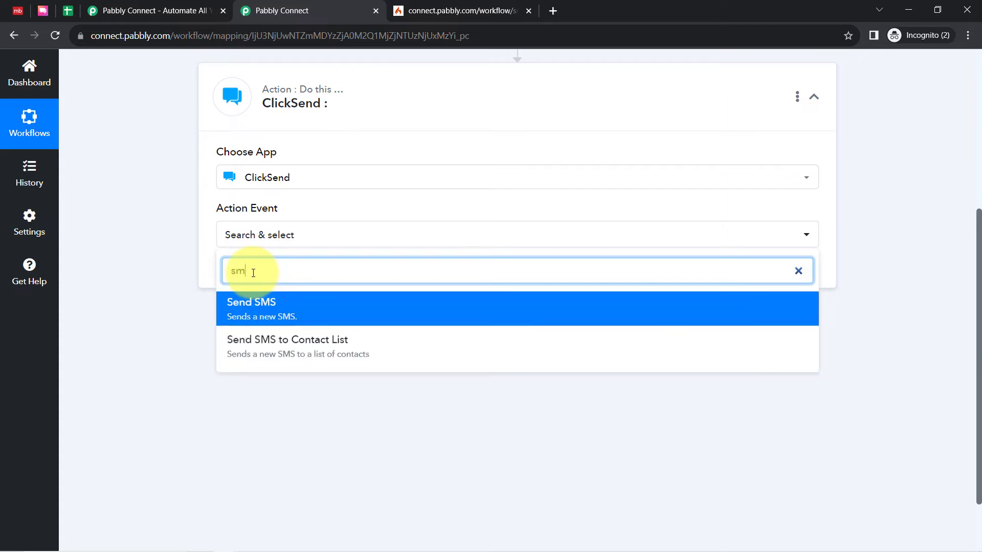
pyautogui.click(266, 314)
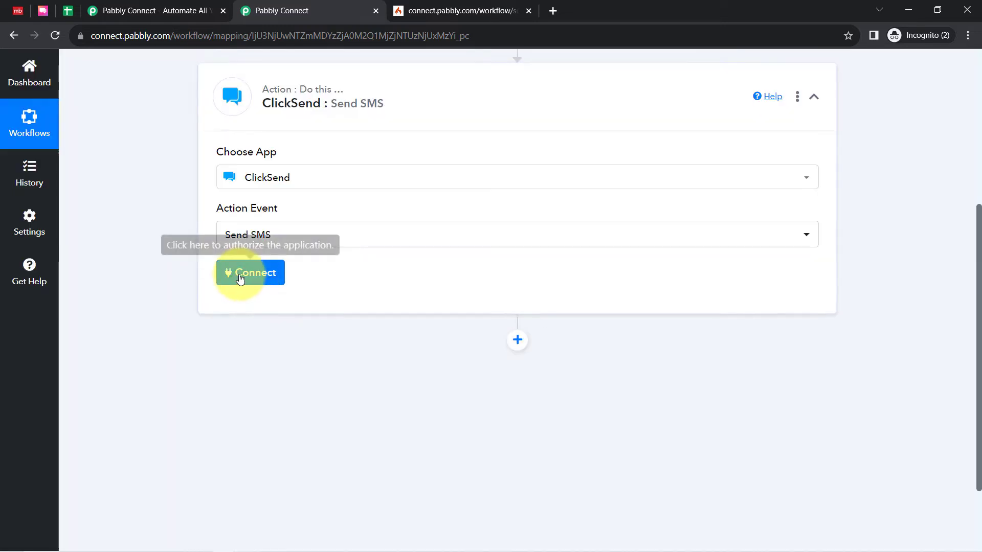
# Open the ClickSend account connection setup and choose to add a new connection
pyautogui.click(240, 273)
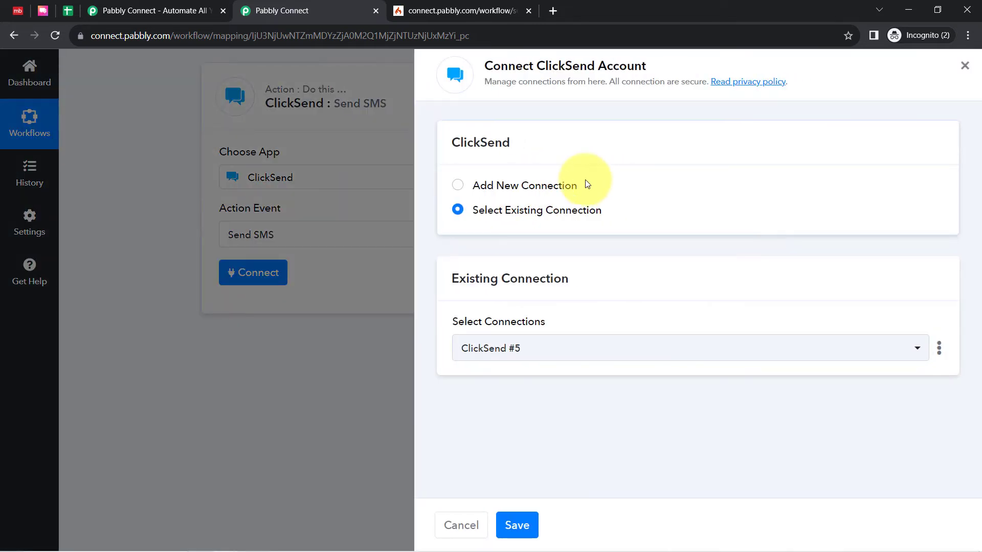
pyautogui.click(554, 187)
pyautogui.moveTo(459, 325); pyautogui.dragTo(519, 333)
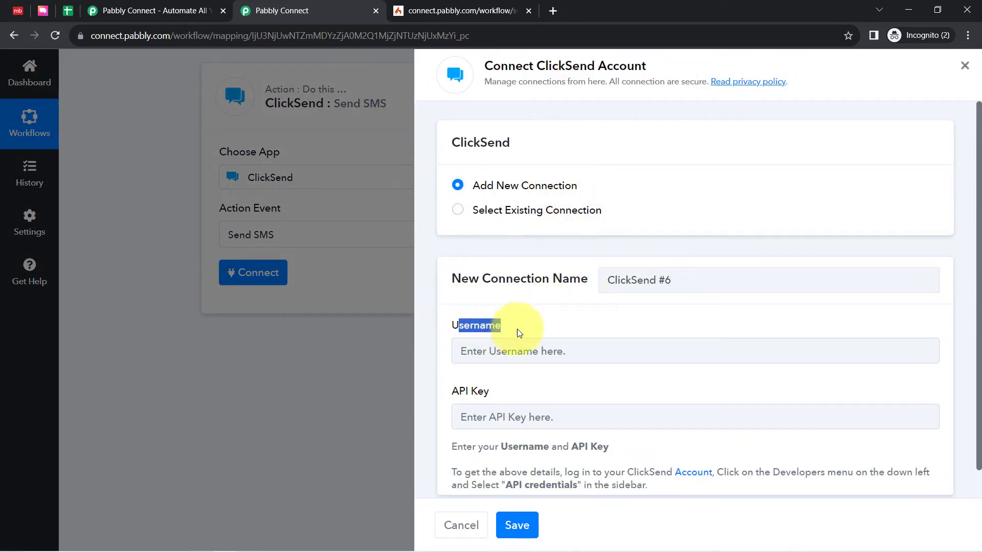
# Check where the connection details come from, then switch to the ClickSend dashboard and open the developer API credentials
pyautogui.moveTo(978, 250); pyautogui.dragTo(977, 302)
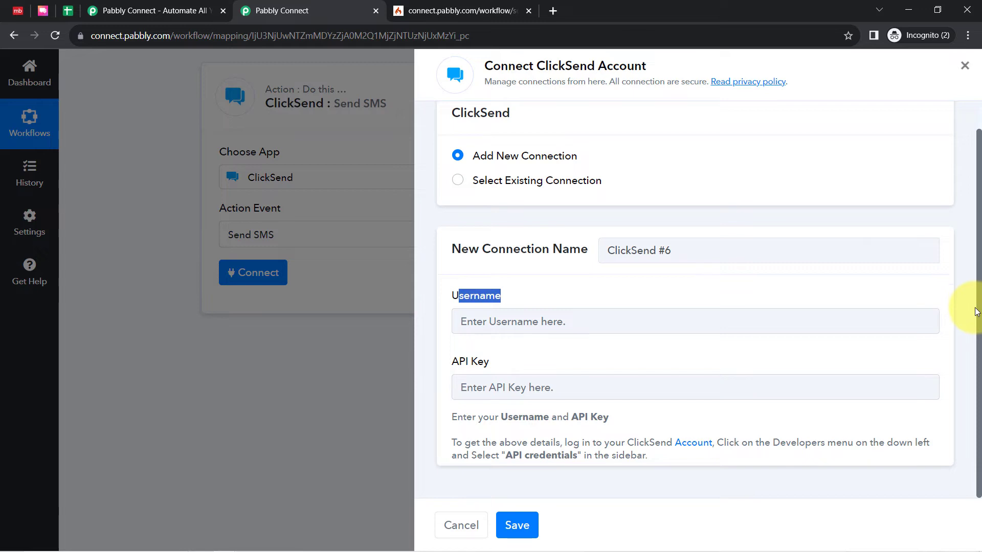
pyautogui.moveTo(729, 441); pyautogui.dragTo(576, 455)
pyautogui.click(42, 10)
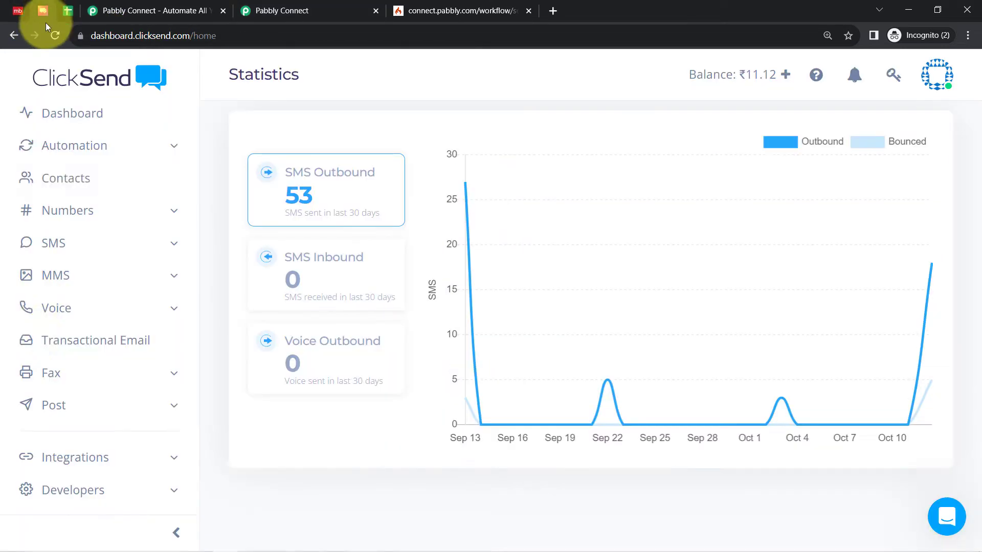
pyautogui.click(102, 494)
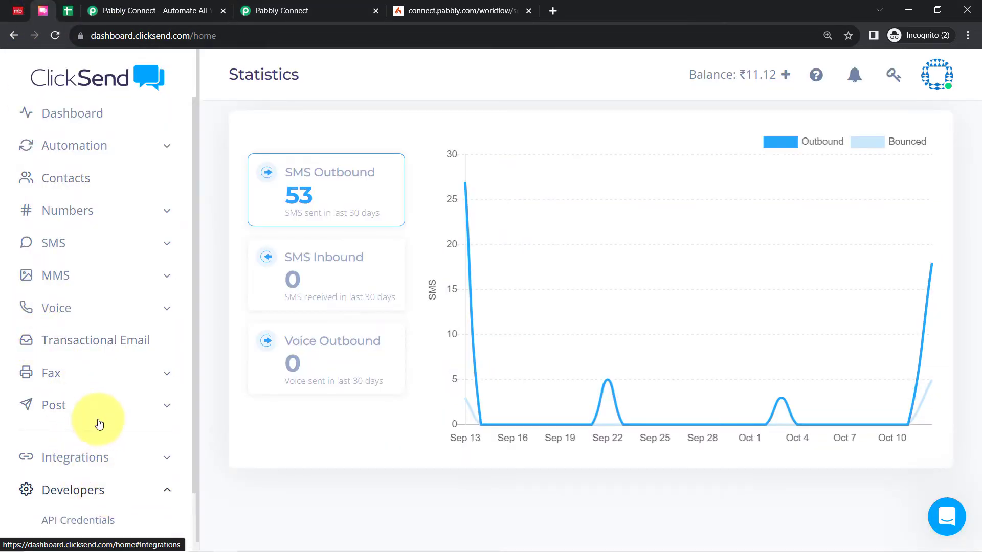
pyautogui.scroll(-1, 97, 420)
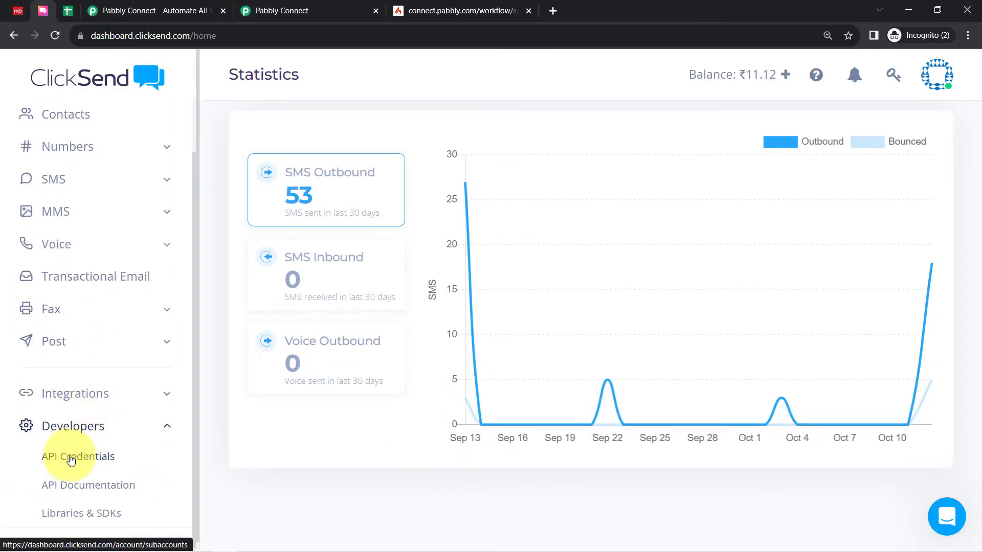
pyautogui.click(71, 460)
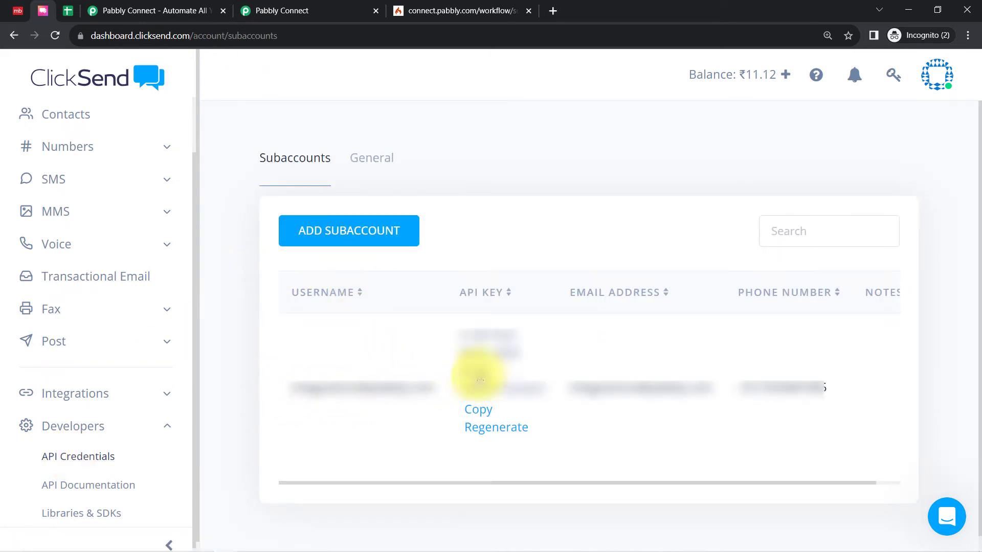
# Copy the account username from ClickSend and paste it into the Username field of the new connection
pyautogui.click(306, 401)
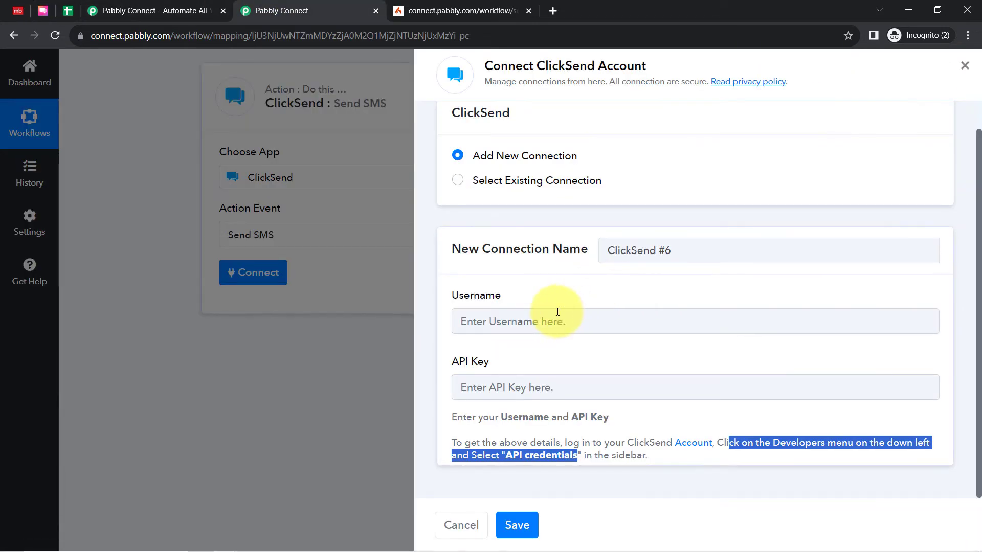
pyautogui.click(557, 312)
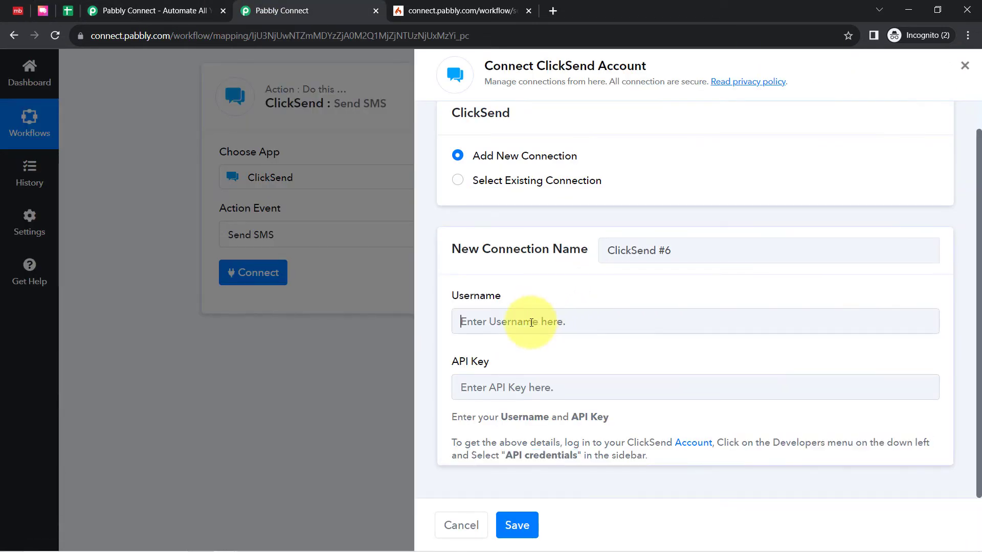
pyautogui.hotkey('ctrl', 'v')
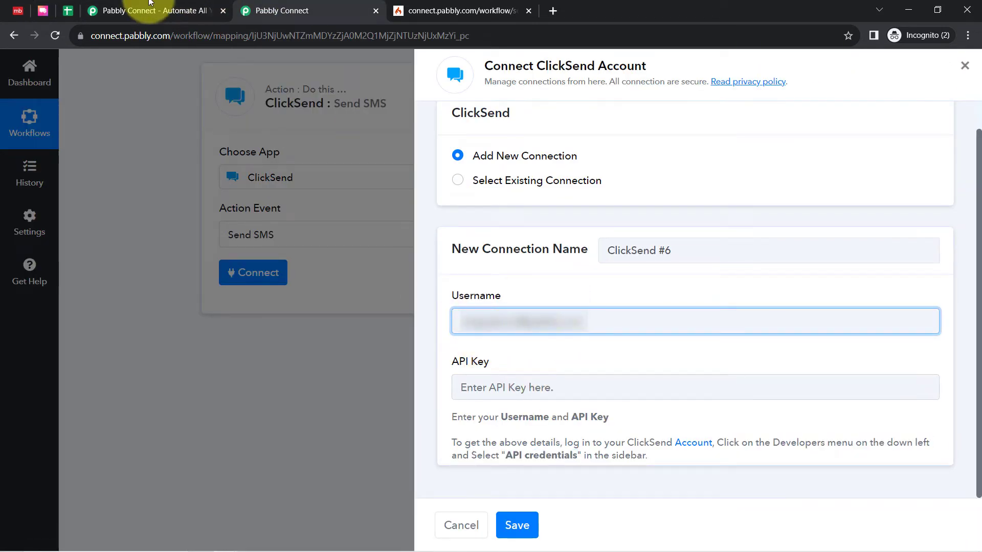
# Copy the API key from the ClickSend subaccount, paste it into the connection's API Key field, and save the connection
pyautogui.click(43, 10)
pyautogui.click(476, 418)
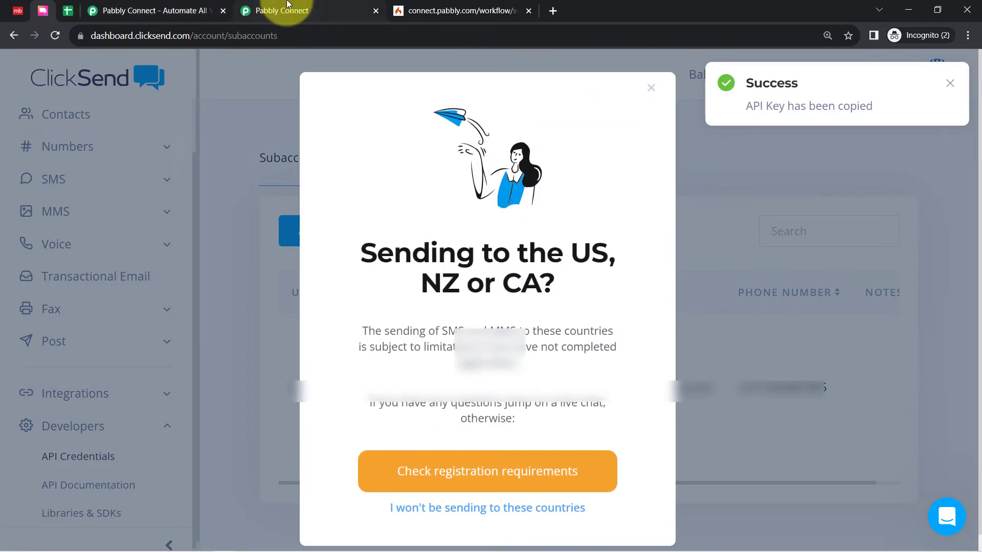
pyautogui.click(288, 6)
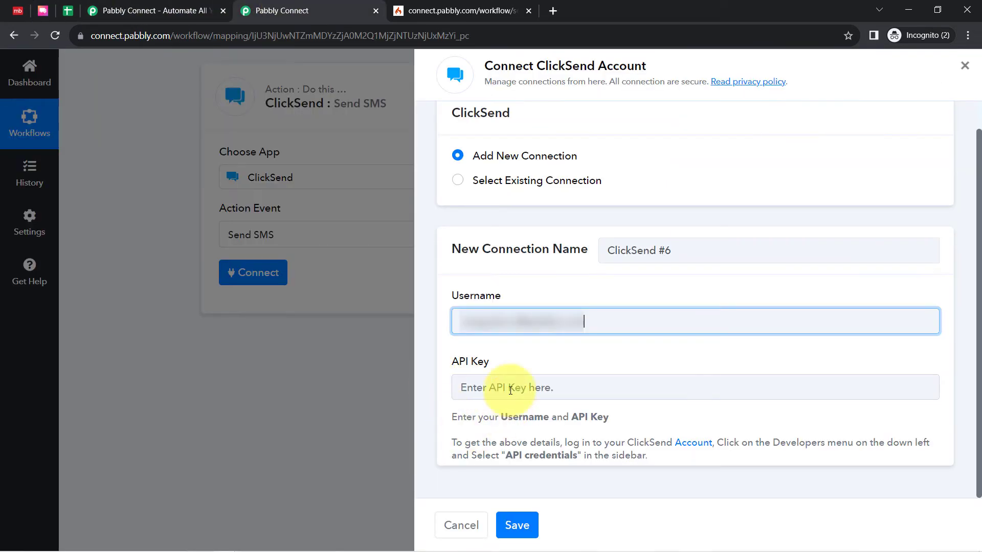
pyautogui.click(449, 386)
pyautogui.hotkey('ctrl', 'v')
pyautogui.click(520, 521)
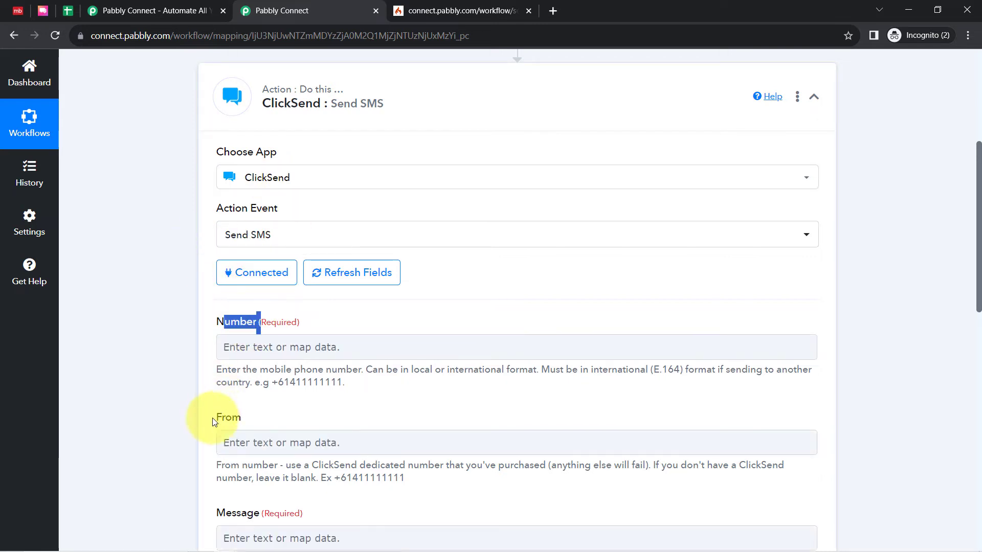
# Review the Send SMS fields and the lead details captured in the Magicbricks trigger response
pyautogui.moveTo(214, 419); pyautogui.dragTo(250, 396)
pyautogui.moveTo(979, 174); pyautogui.dragTo(971, 214)
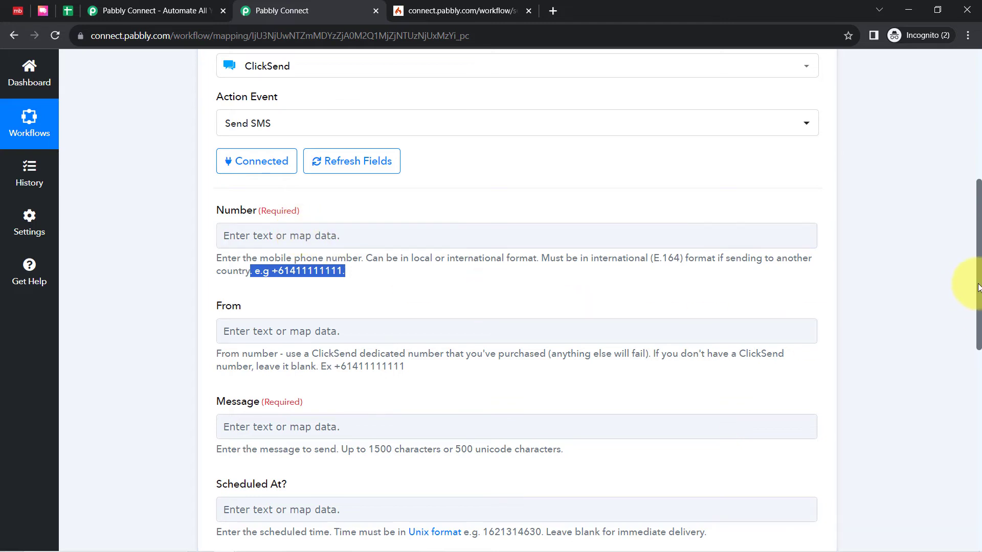
pyautogui.scroll(8, 978, 287)
pyautogui.click(392, 175)
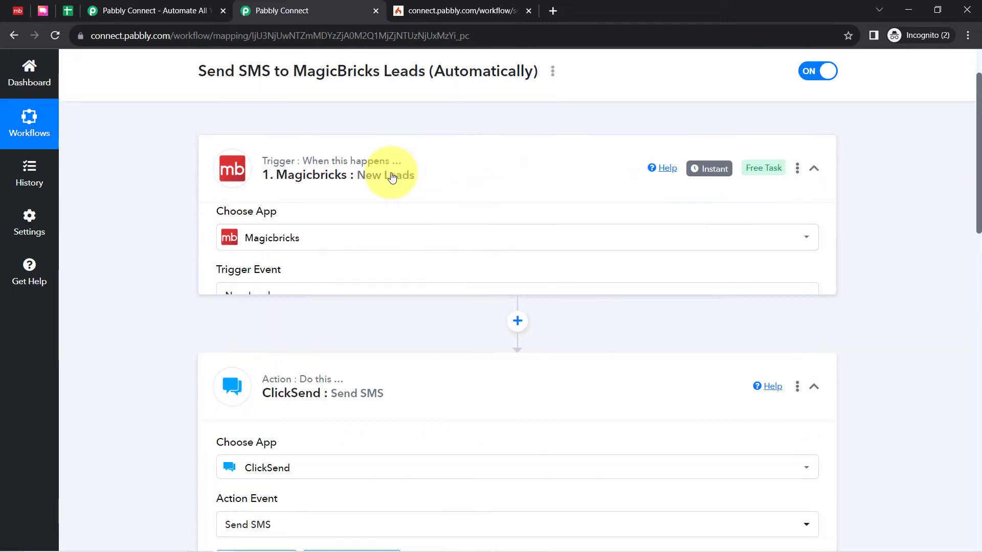
pyautogui.moveTo(977, 156); pyautogui.dragTo(950, 270)
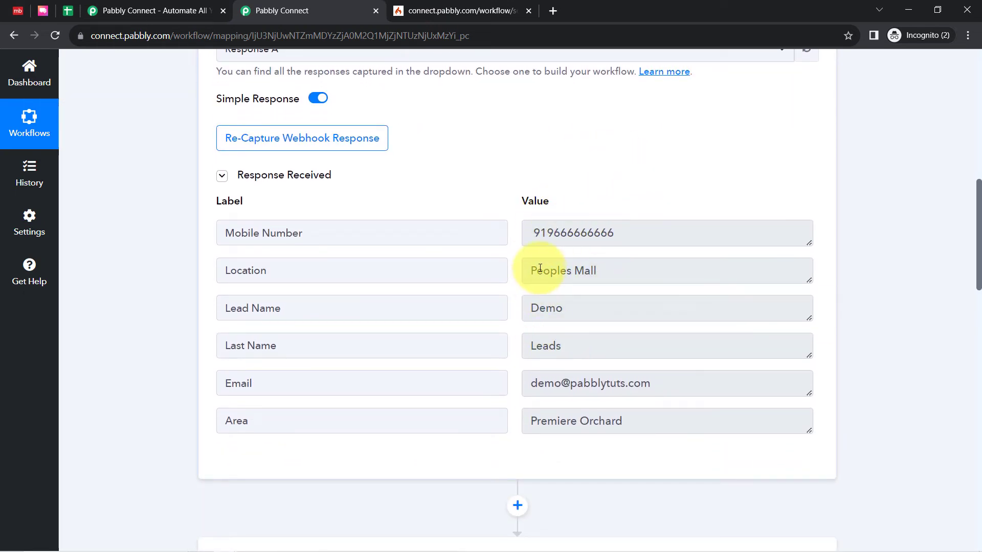
pyautogui.moveTo(979, 224); pyautogui.dragTo(973, 351)
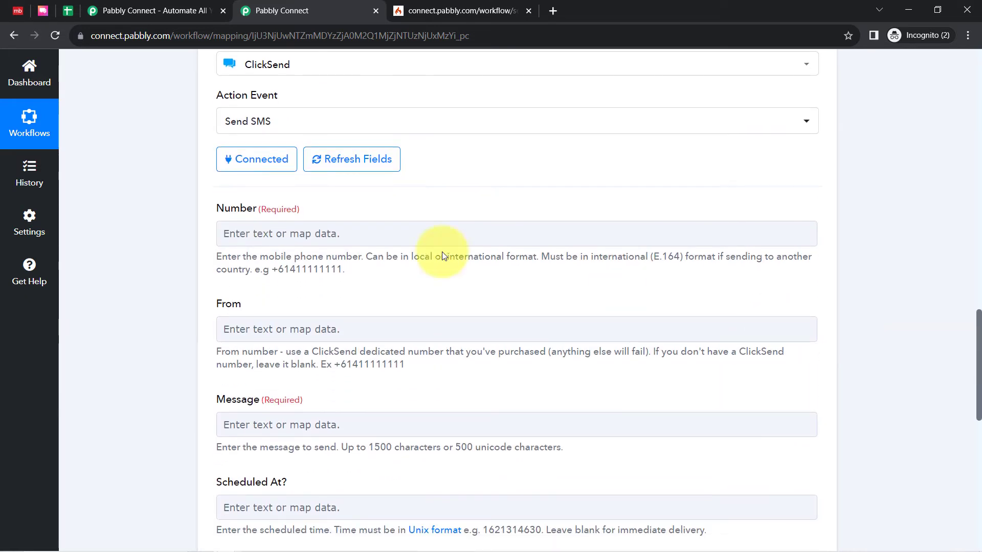
# Map the recipient Number field to the Mobile Number from the Magicbricks New Leads trigger
pyautogui.click(249, 235)
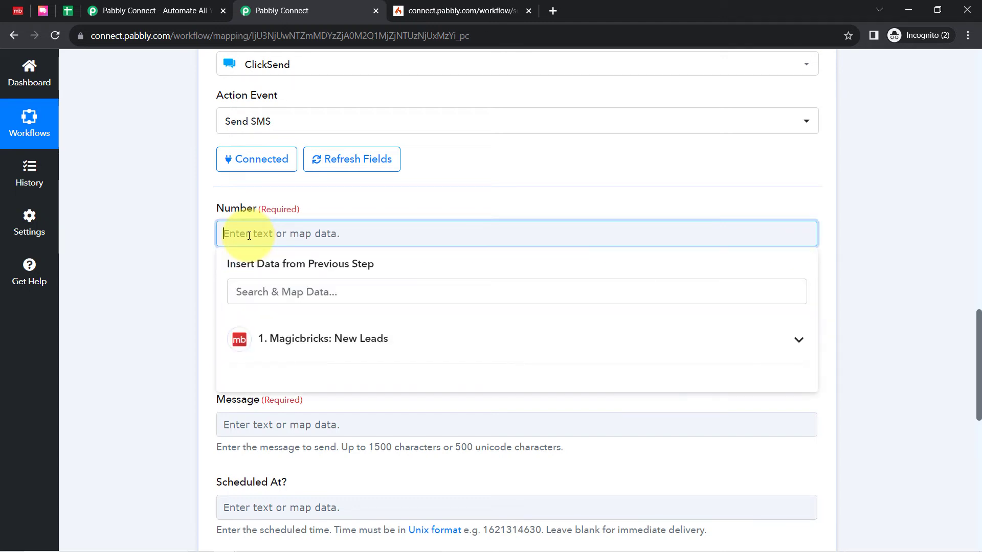
pyautogui.click(256, 334)
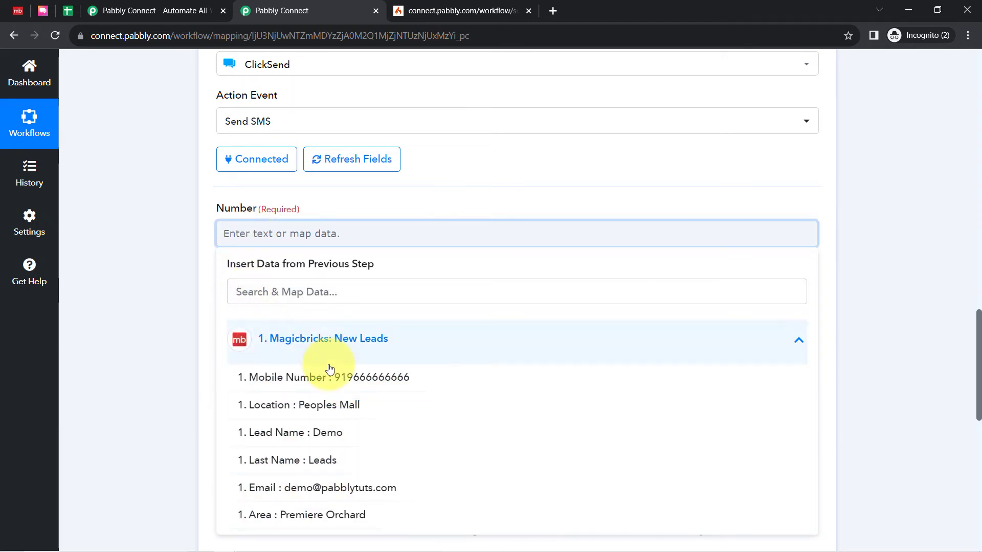
pyautogui.click(350, 381)
pyautogui.click(265, 238)
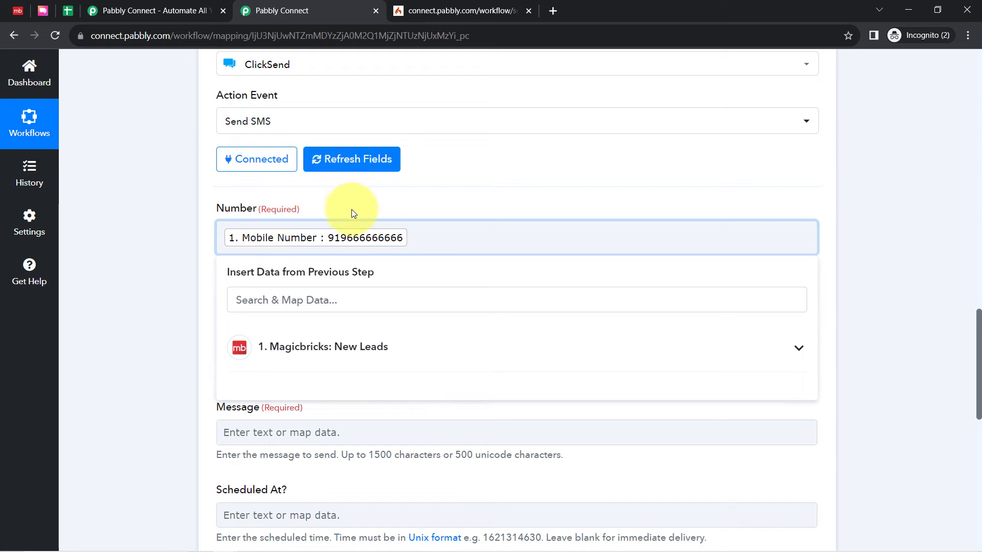
pyautogui.click(149, 268)
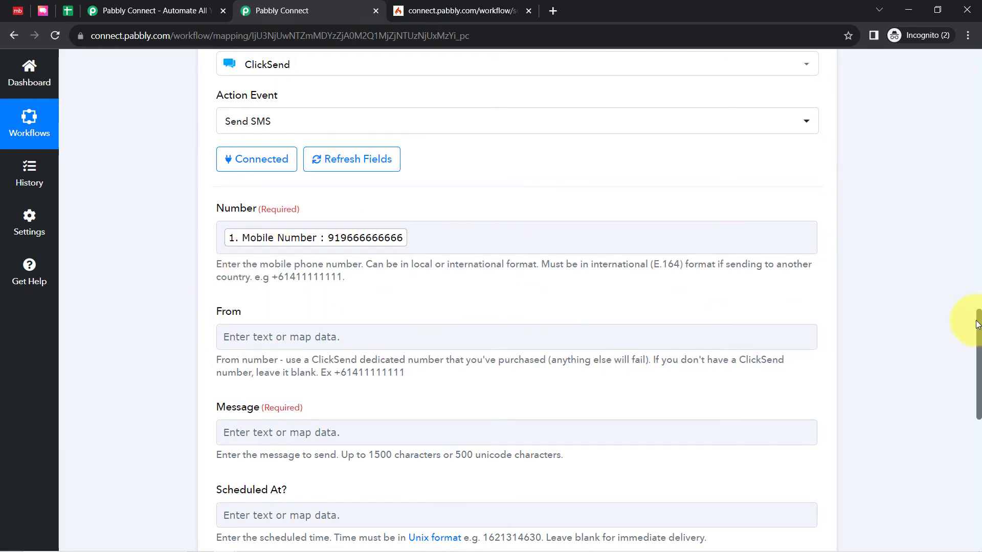
# Add a + prefix before the mapped Mobile Number in the Number field
pyautogui.moveTo(977, 325); pyautogui.dragTo(979, 341)
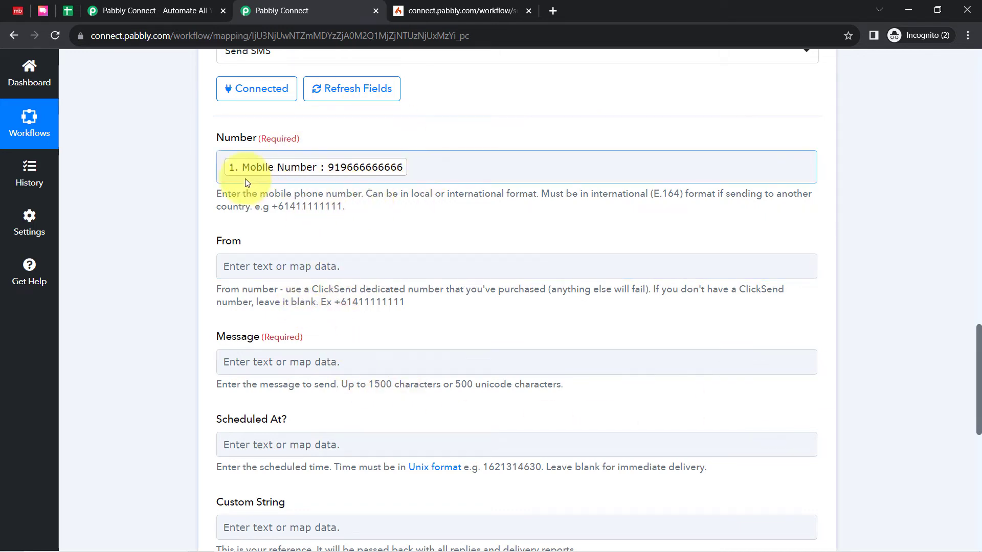
pyautogui.click(221, 170)
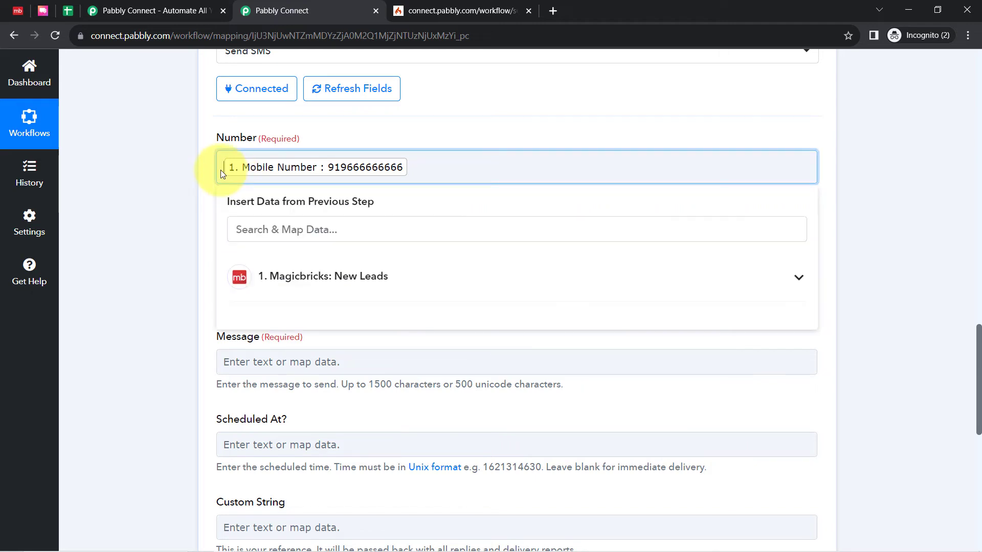
pyautogui.write('+')
pyautogui.click(193, 189)
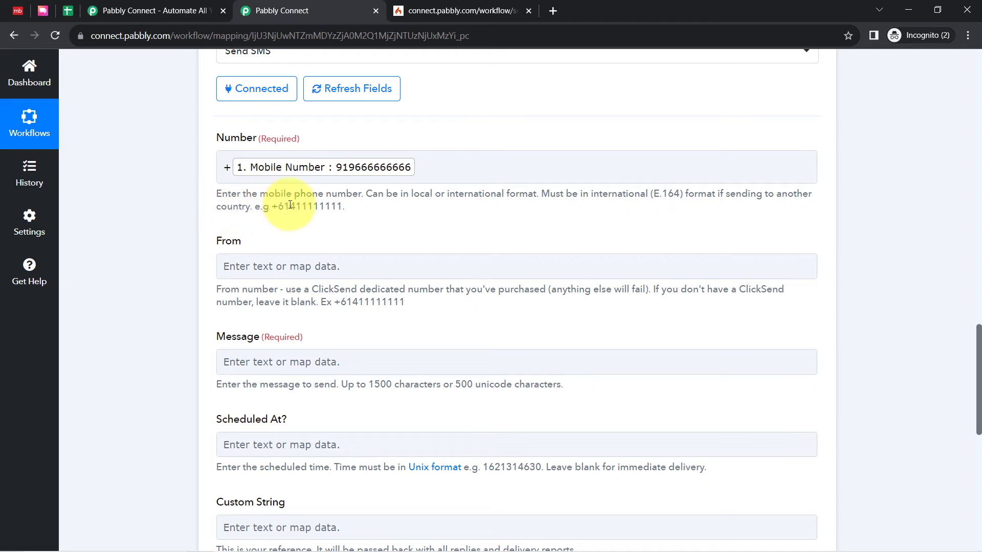
# Check the international format example under Number and the guidance for the From number
pyautogui.moveTo(262, 205); pyautogui.dragTo(331, 207)
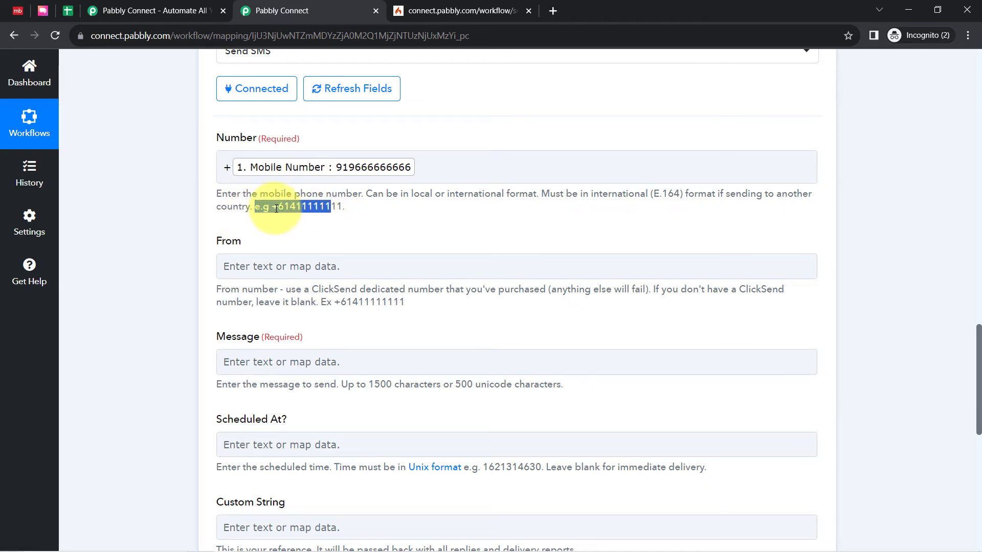
pyautogui.click(191, 210)
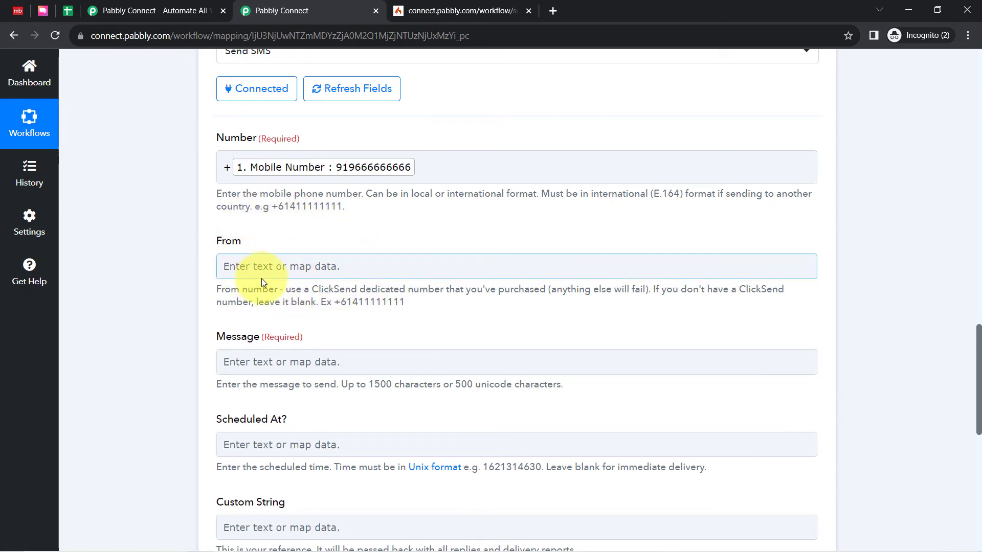
pyautogui.moveTo(274, 302); pyautogui.dragTo(381, 306)
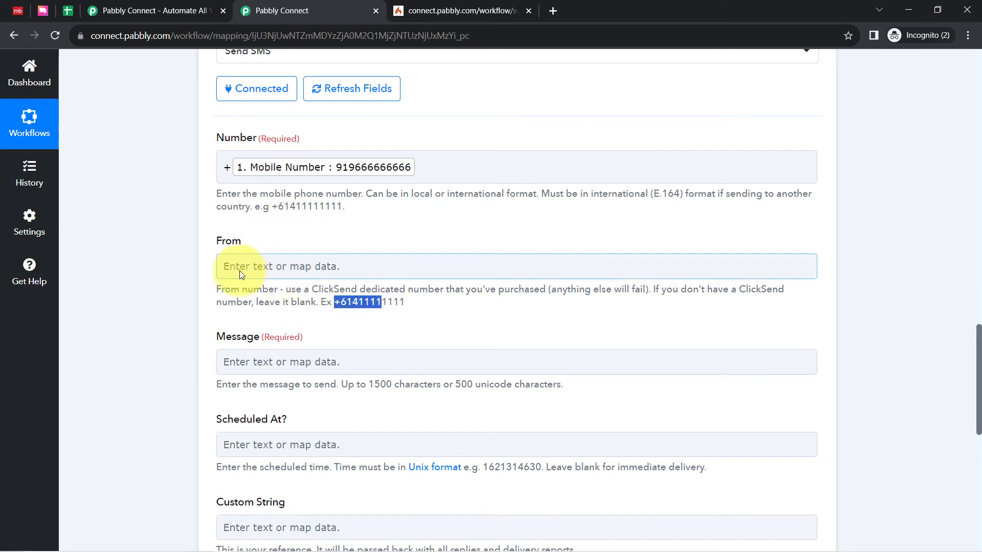
pyautogui.click(189, 310)
# Copy the whole SMS text, from "Hello <lead_name>," to "ABC Real Estate", out of Notepad and paste it into the Message field
pyautogui.moveTo(979, 336); pyautogui.dragTo(979, 360)
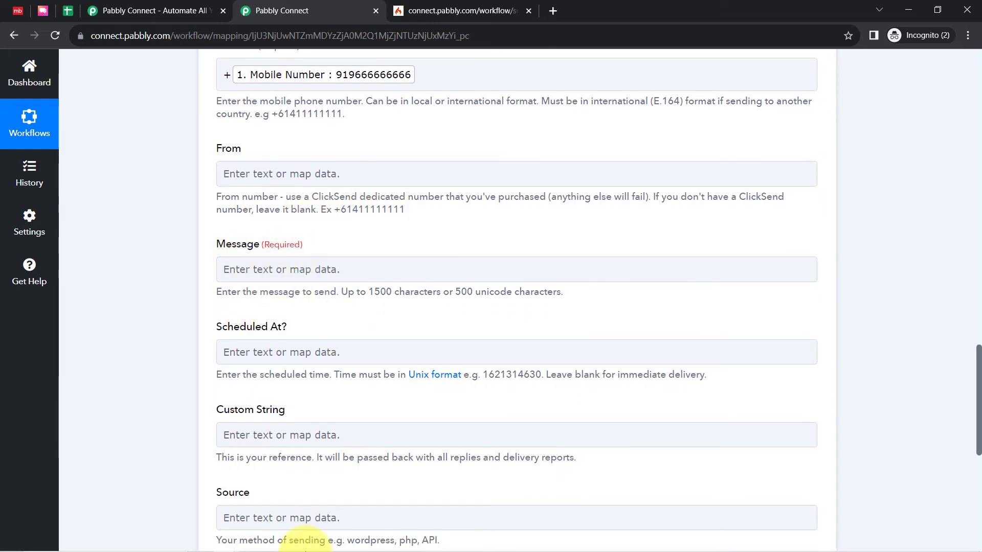
pyautogui.click(272, 543)
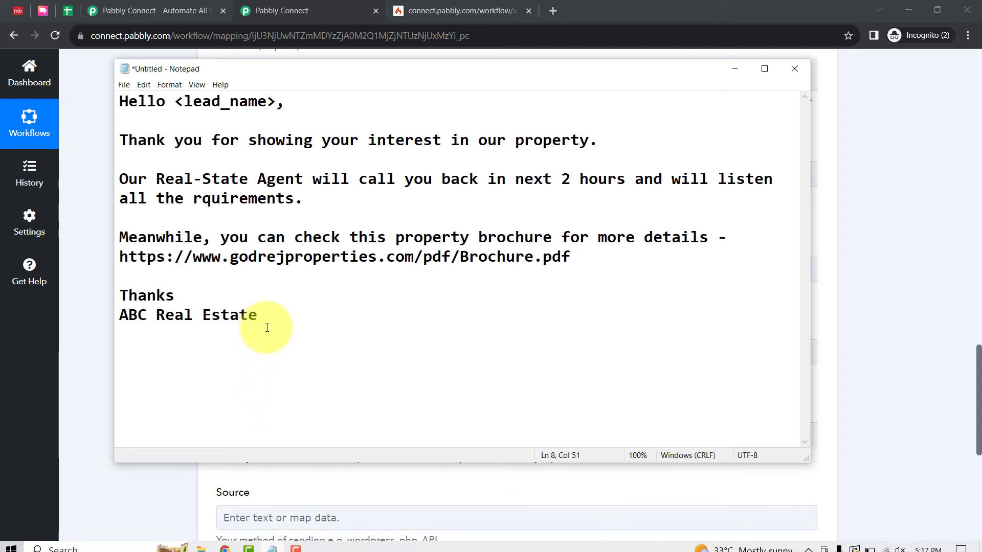
pyautogui.moveTo(259, 318); pyautogui.dragTo(119, 100)
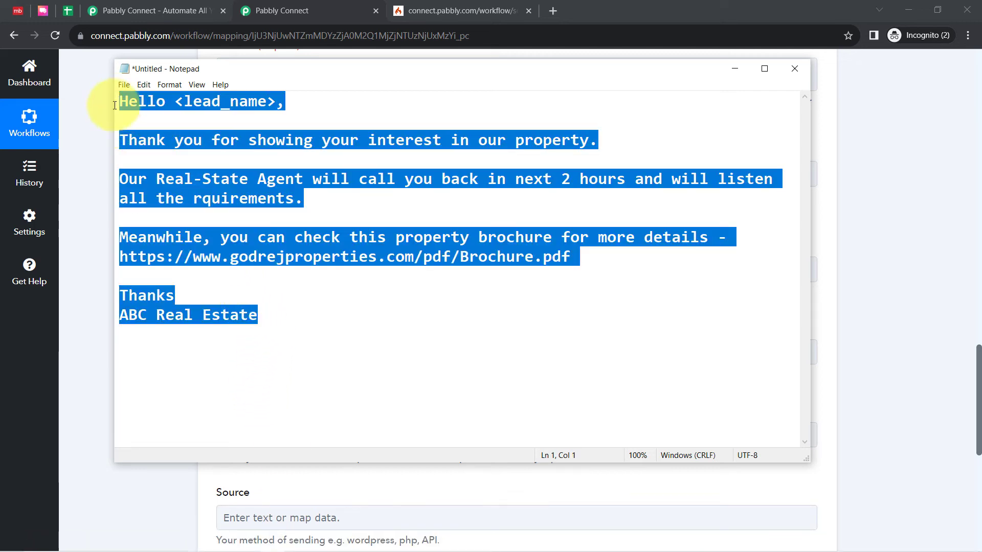
pyautogui.click(91, 163)
pyautogui.click(285, 268)
pyautogui.hotkey('ctrl', 'v')
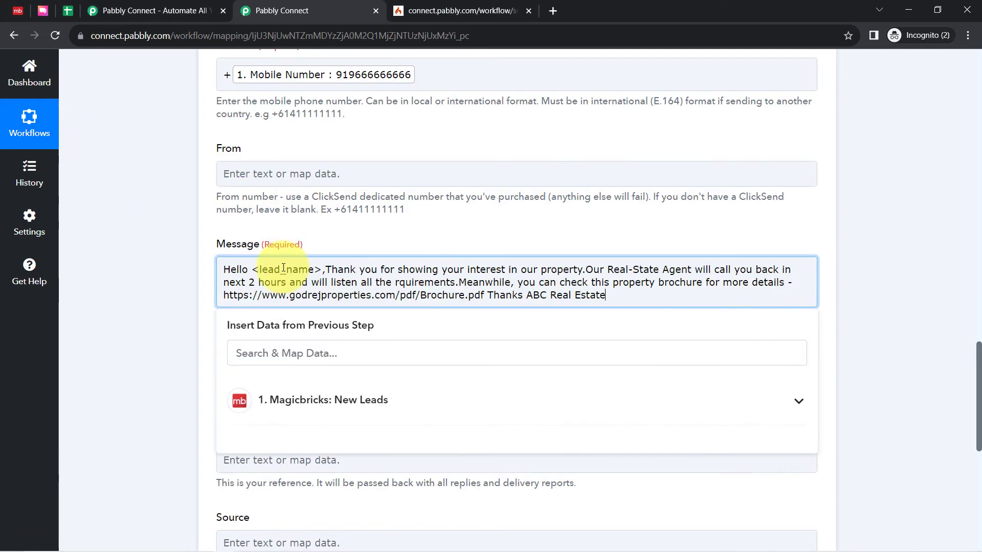
# Break the message into separate paragraphs after the greeting, before "Meanwhile" and before "Thanks", with "ABC Real Estate" on its own line
pyautogui.click(326, 270)
pyautogui.press('Return')
pyautogui.press('Return')
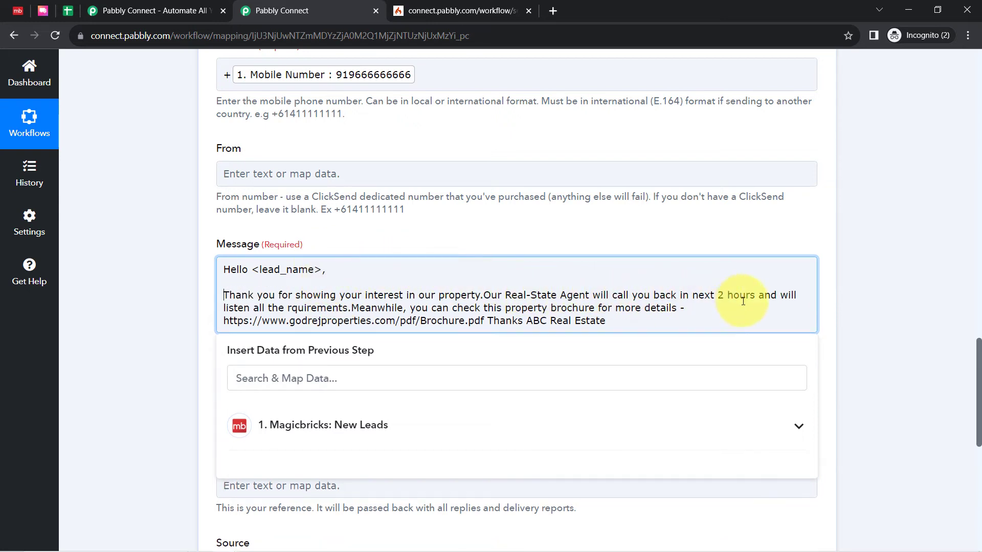
pyautogui.click(352, 308)
pyautogui.press('Return')
pyautogui.press('Return')
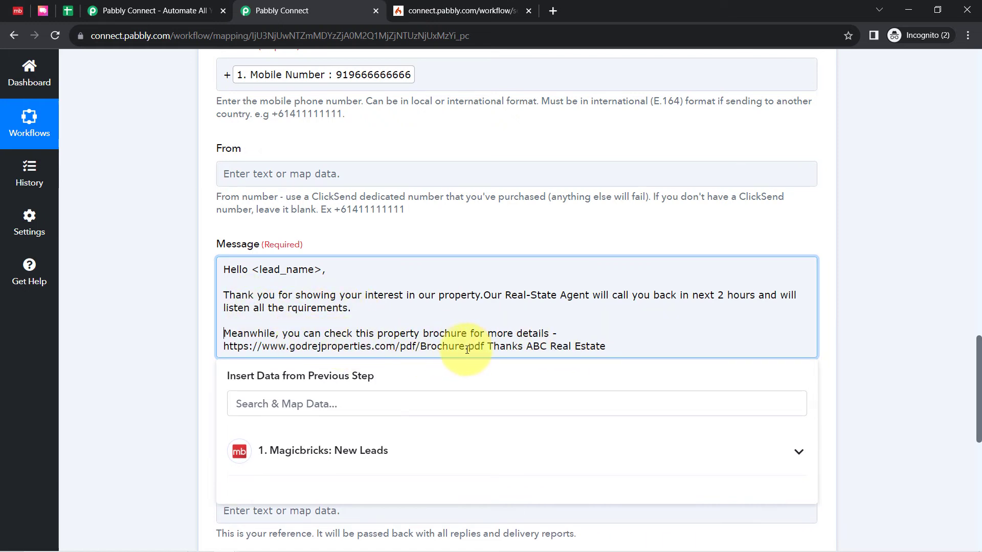
pyautogui.click(487, 347)
pyautogui.press('Return')
pyautogui.press('Return')
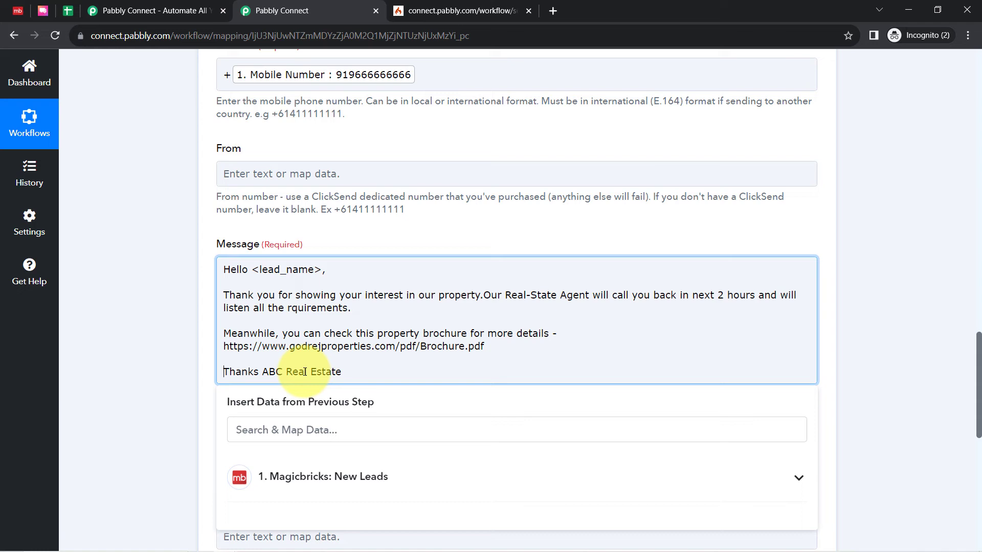
pyautogui.click(262, 372)
pyautogui.press('Return')
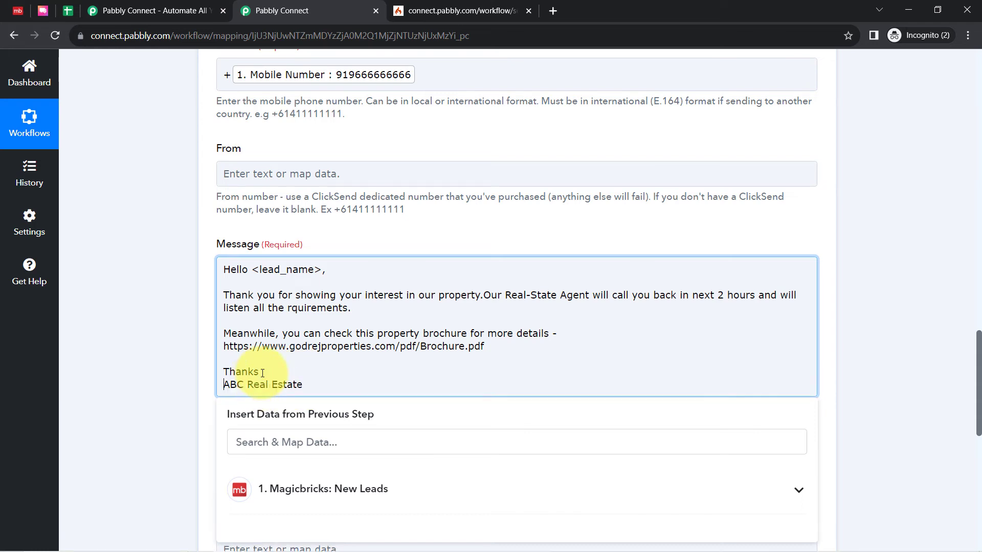
# Delete the <lead_name> placeholder from the message greeting, keeping "Hello" and the comma
pyautogui.moveTo(258, 269); pyautogui.dragTo(321, 270)
pyautogui.click(254, 270)
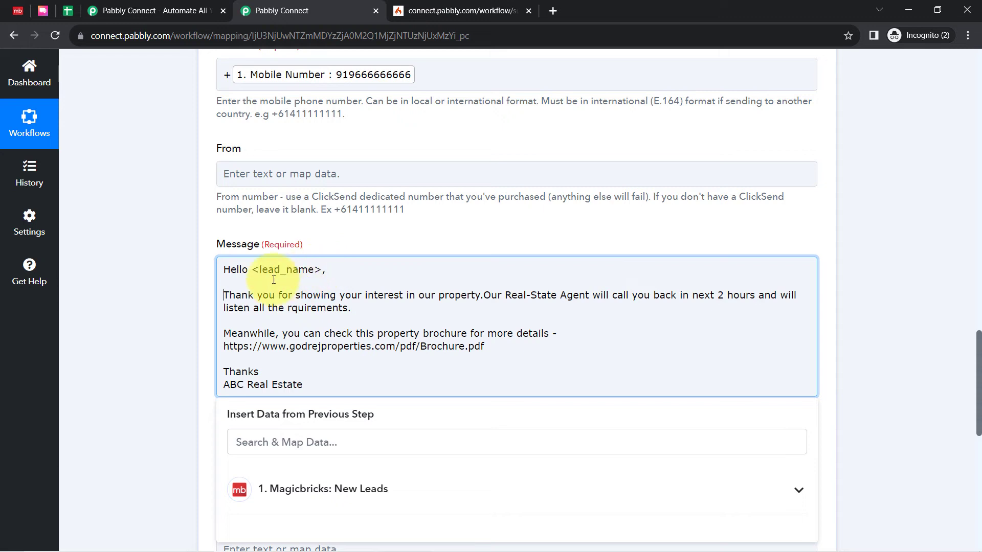
pyautogui.press('BackSpace')
pyautogui.moveTo(254, 270); pyautogui.dragTo(314, 271)
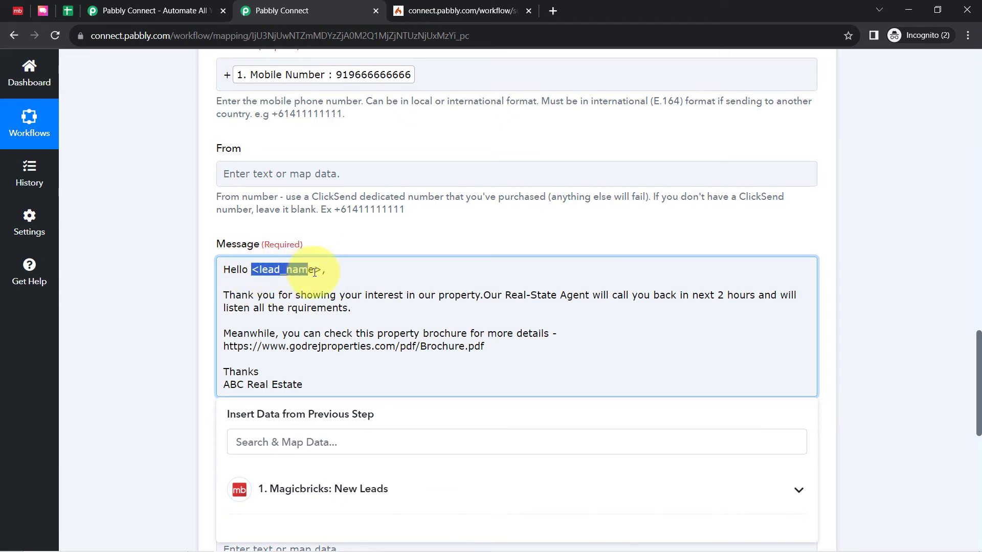
pyautogui.press('BackSpace')
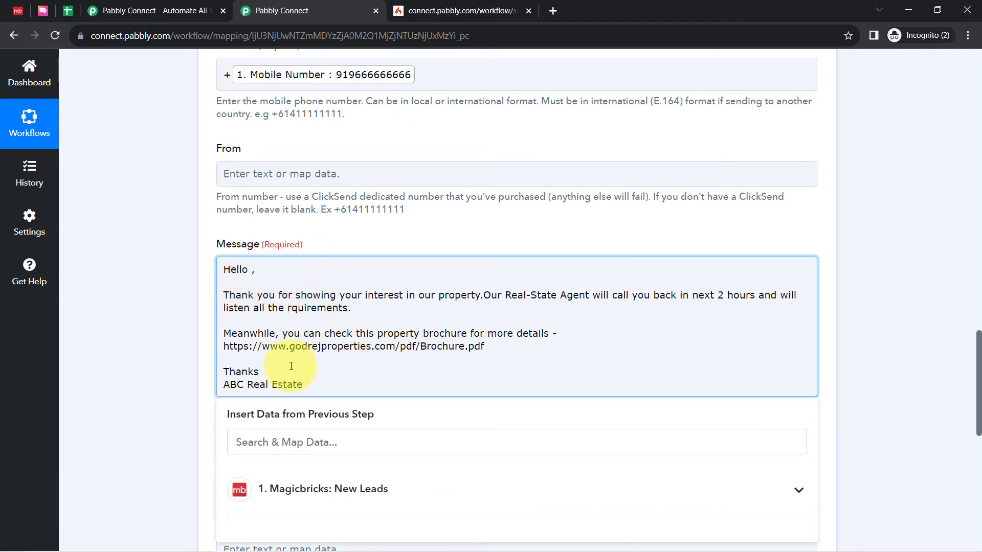
# Insert the Lead Name value from the Magicbricks: New Leads step after "Hello" in the message greeting
pyautogui.click(265, 442)
pyautogui.write('dum')
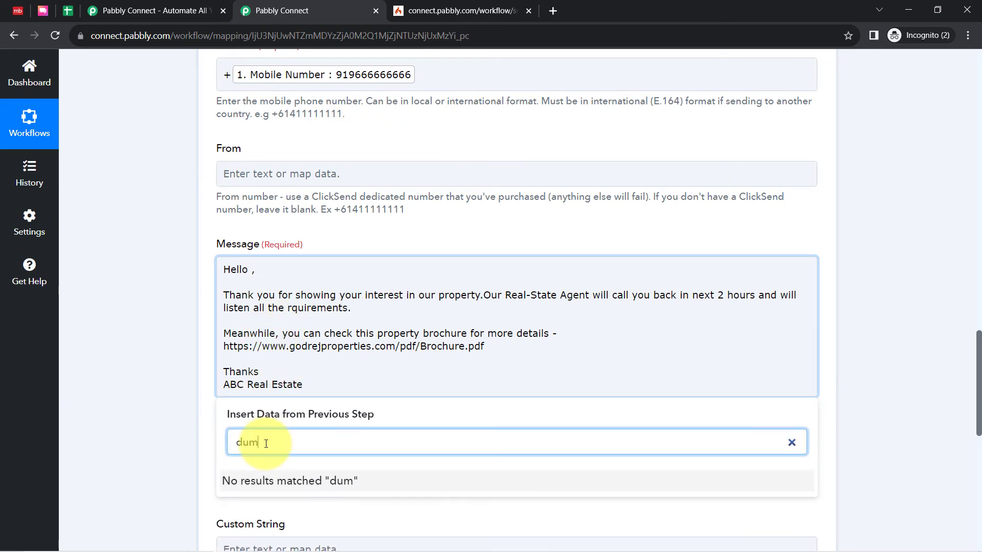
pyautogui.press('BackSpace')
pyautogui.press('BackSpace')
pyautogui.press('BackSpace')
pyautogui.write('dem')
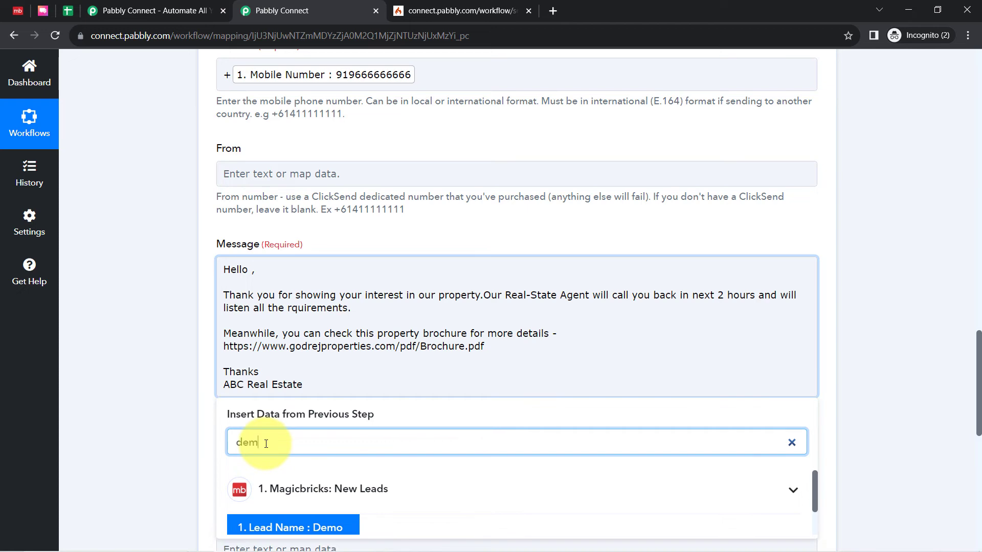
pyautogui.scroll(1, 180, 390)
pyautogui.scroll(-5, 160, 401)
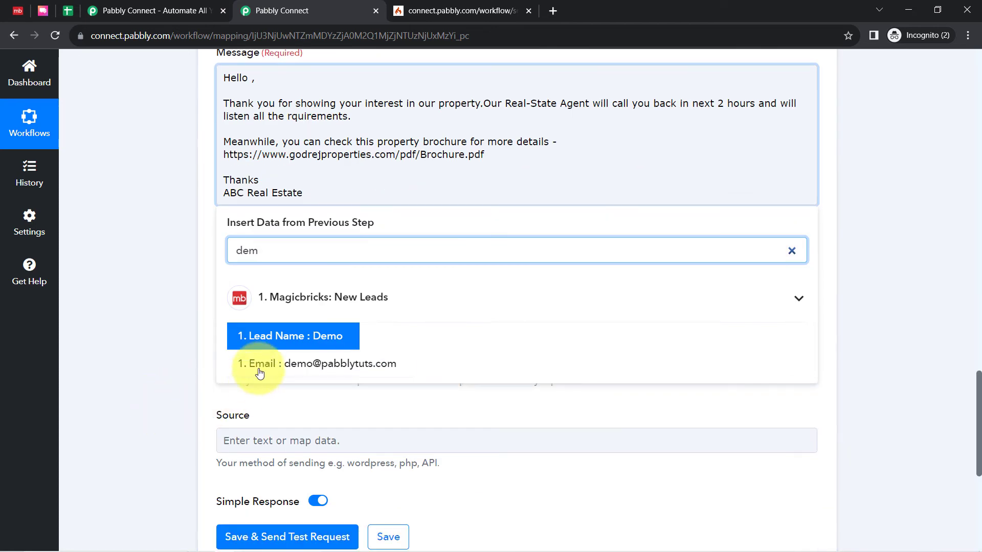
pyautogui.click(284, 340)
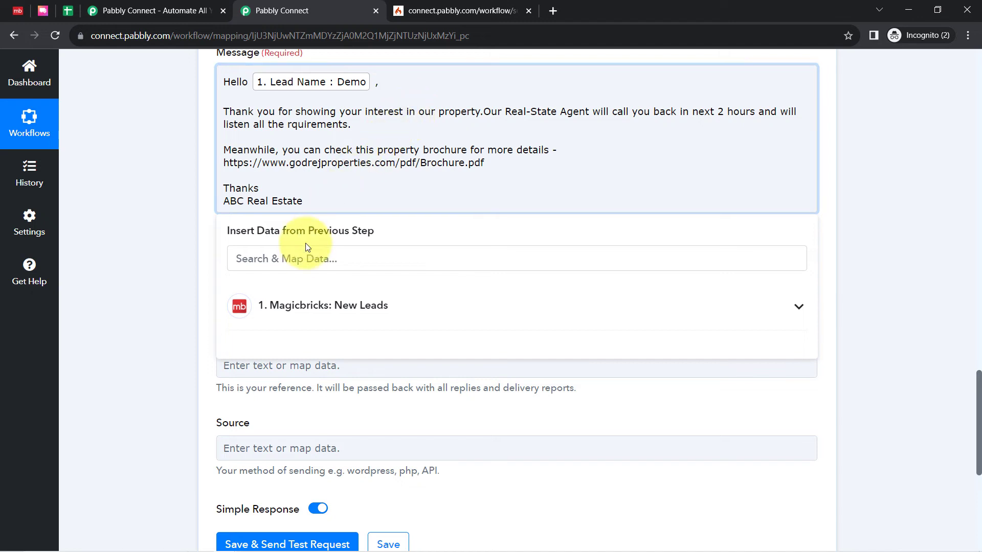
# Insert the Last Name value from the Magicbricks step after the Lead Name in the greeting, before the comma
pyautogui.click(251, 258)
pyautogui.write('lea')
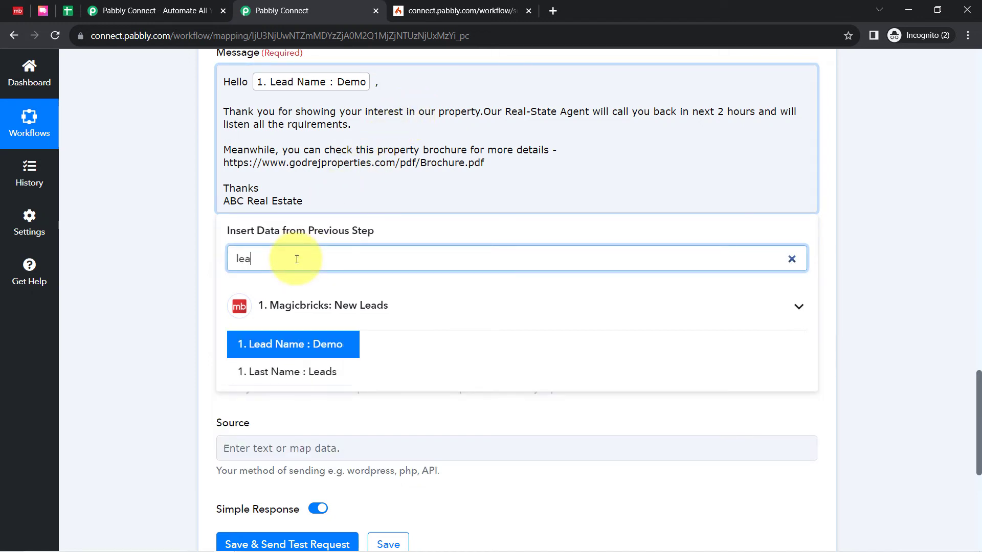
pyautogui.click(312, 373)
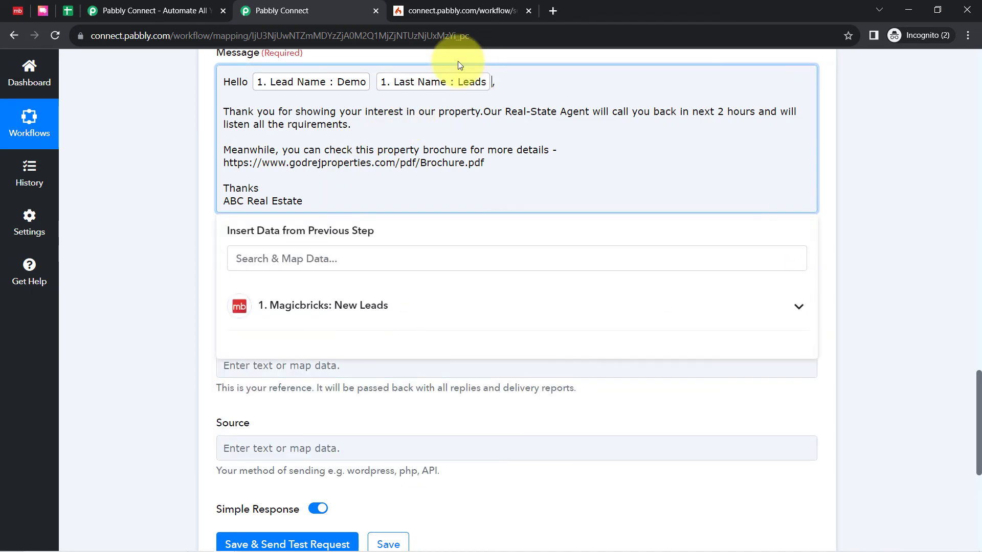
pyautogui.press('BackSpace')
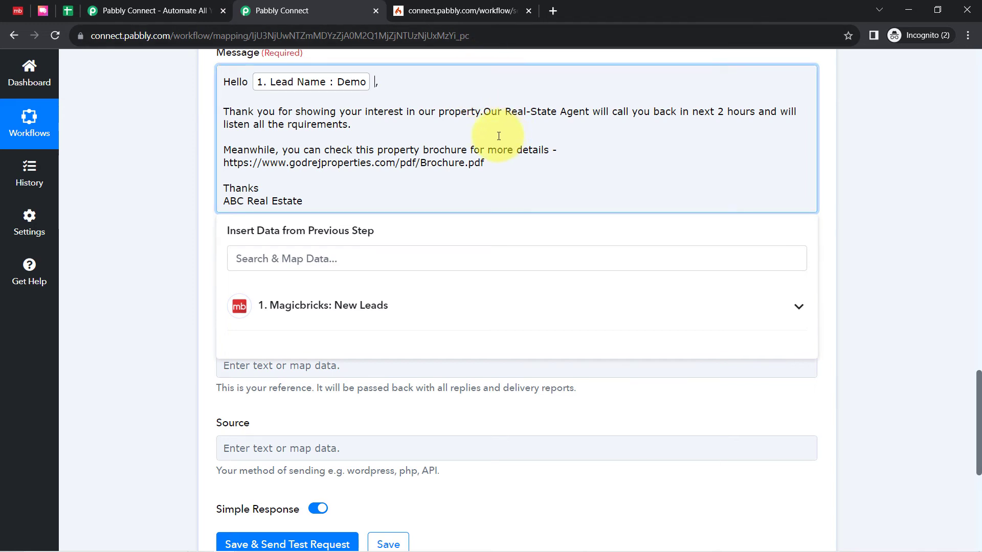
pyautogui.hotkey('ctrl', 'z')
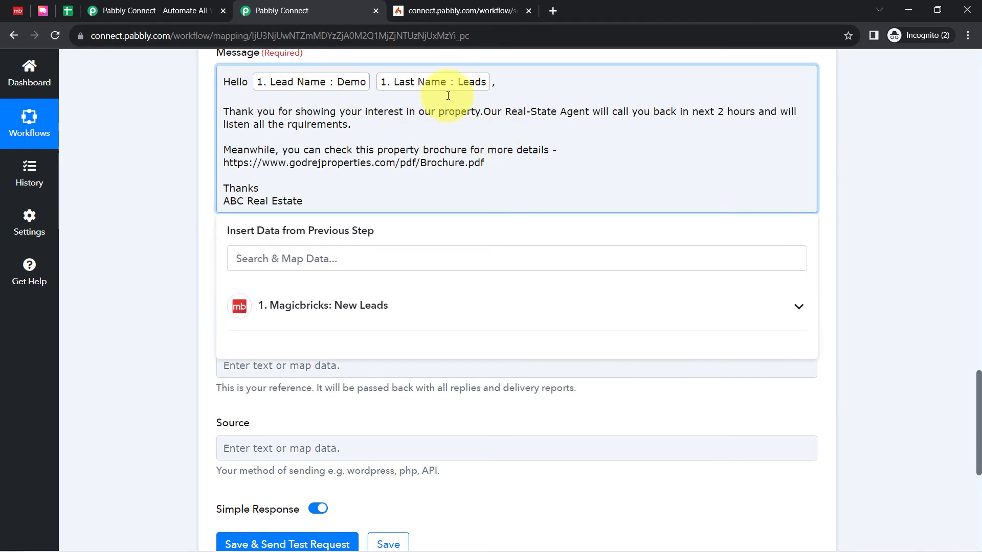
# Split the opening paragraph so that "Our Real-State Agent will call you back" starts a separate paragraph after a blank line
pyautogui.moveTo(265, 111); pyautogui.dragTo(477, 114)
pyautogui.click(482, 113)
pyautogui.press('Return')
pyautogui.press('Return')
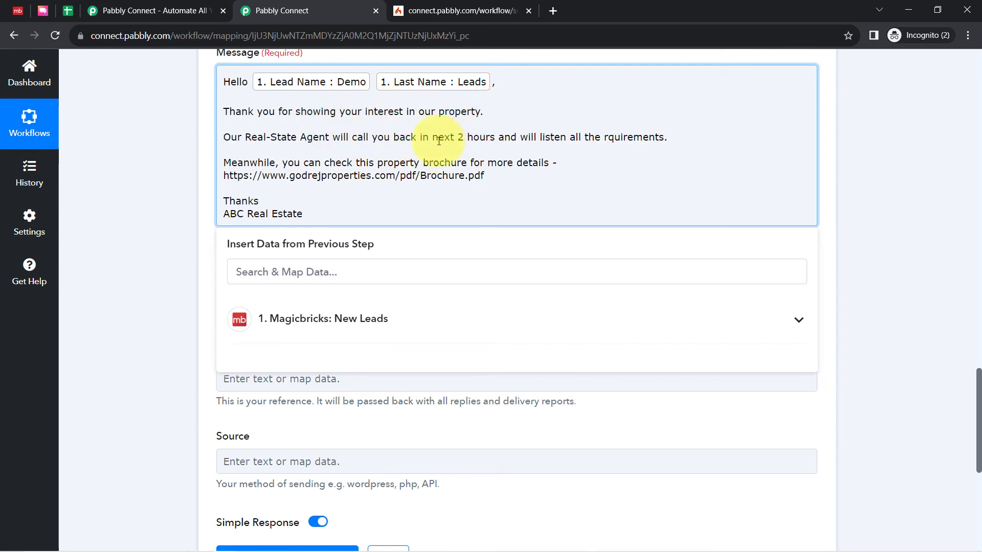
# Review the message text and the optional Scheduled At, Custom String and Source fields of the Send SMS action
pyautogui.moveTo(438, 141); pyautogui.dragTo(660, 141)
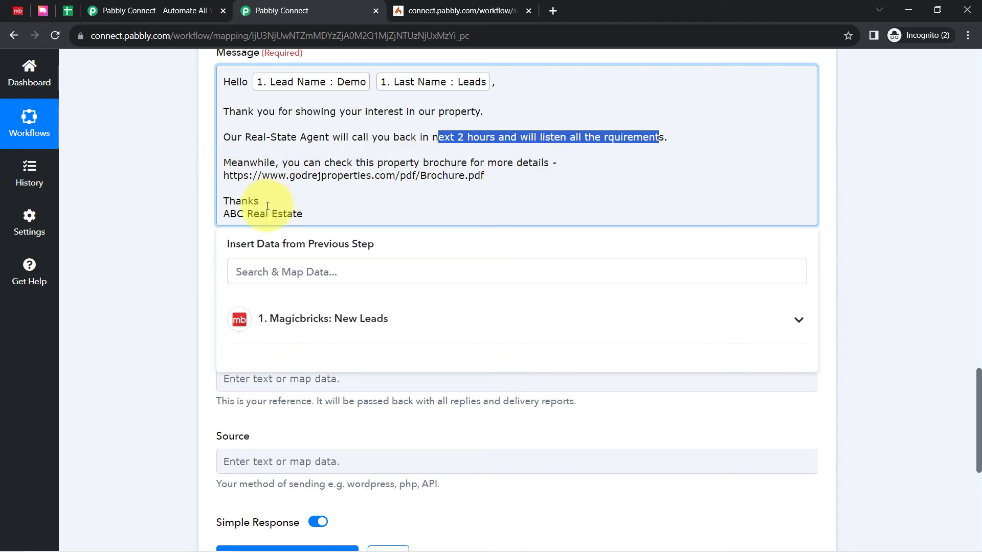
pyautogui.click(160, 250)
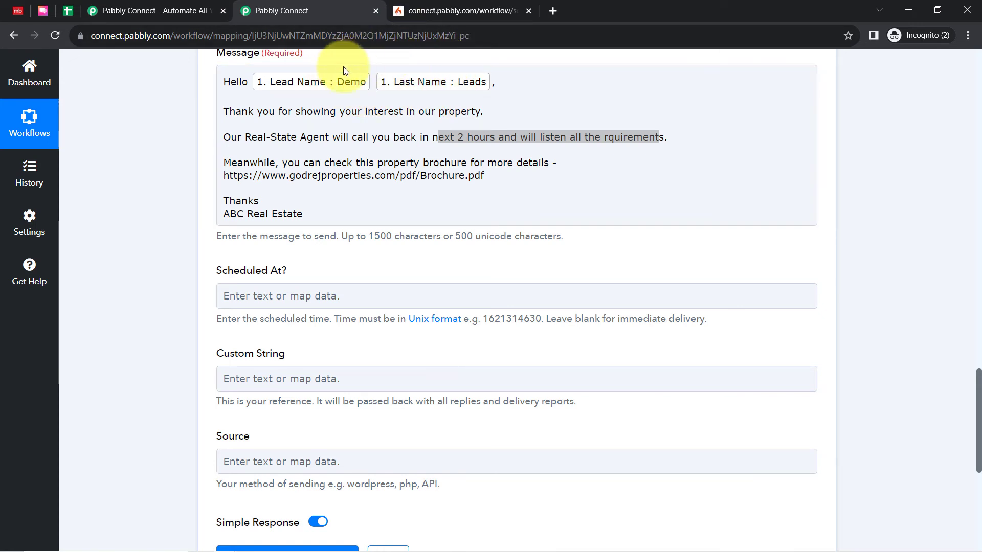
pyautogui.moveTo(248, 111); pyautogui.dragTo(148, 239)
pyautogui.click(149, 226)
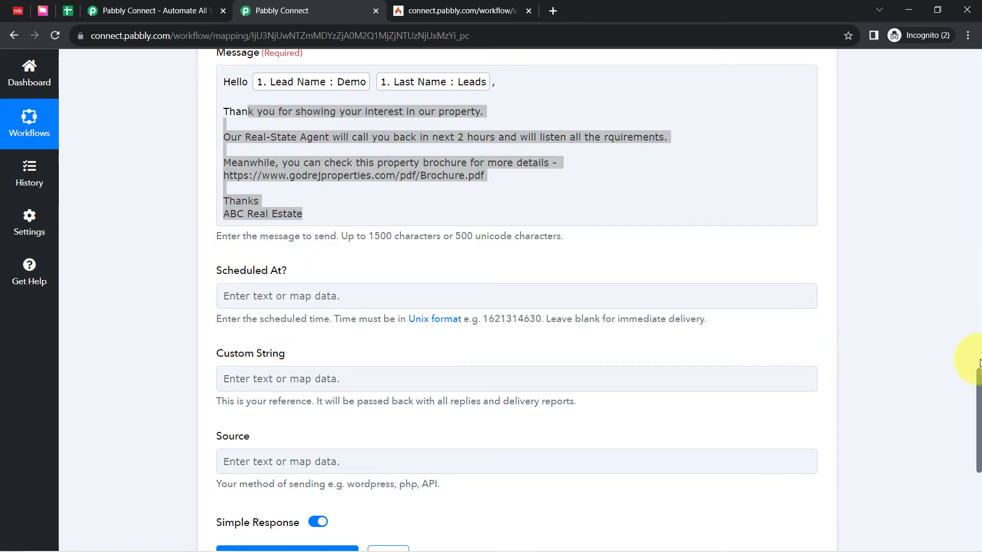
pyautogui.moveTo(977, 374); pyautogui.dragTo(978, 396)
pyautogui.click(256, 188)
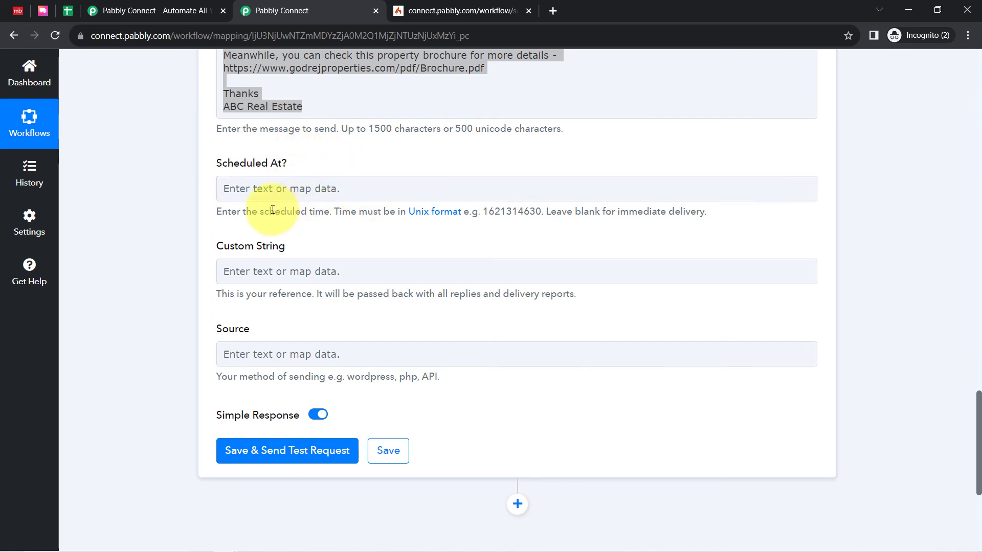
pyautogui.moveTo(219, 237); pyautogui.dragTo(302, 250)
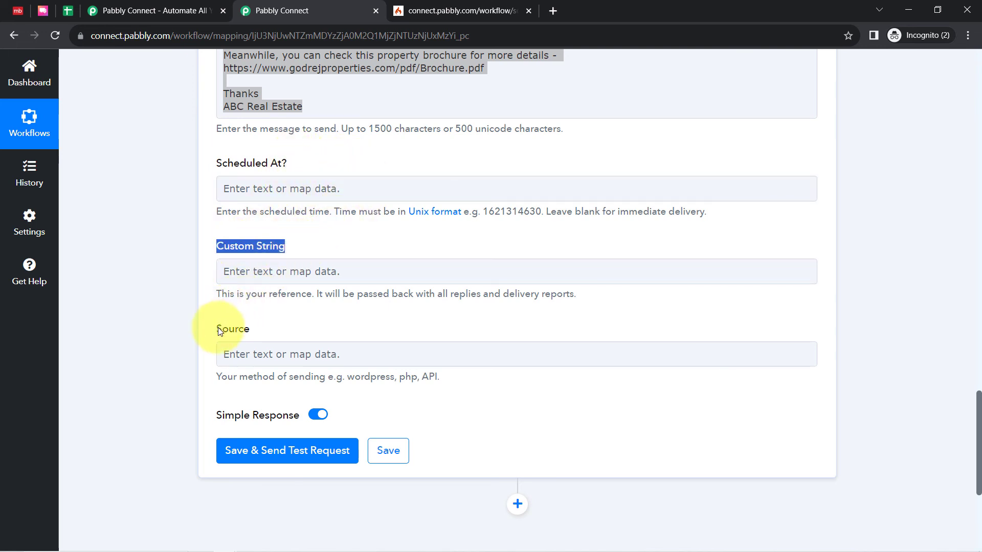
pyautogui.moveTo(221, 329); pyautogui.dragTo(300, 334)
pyautogui.click(158, 330)
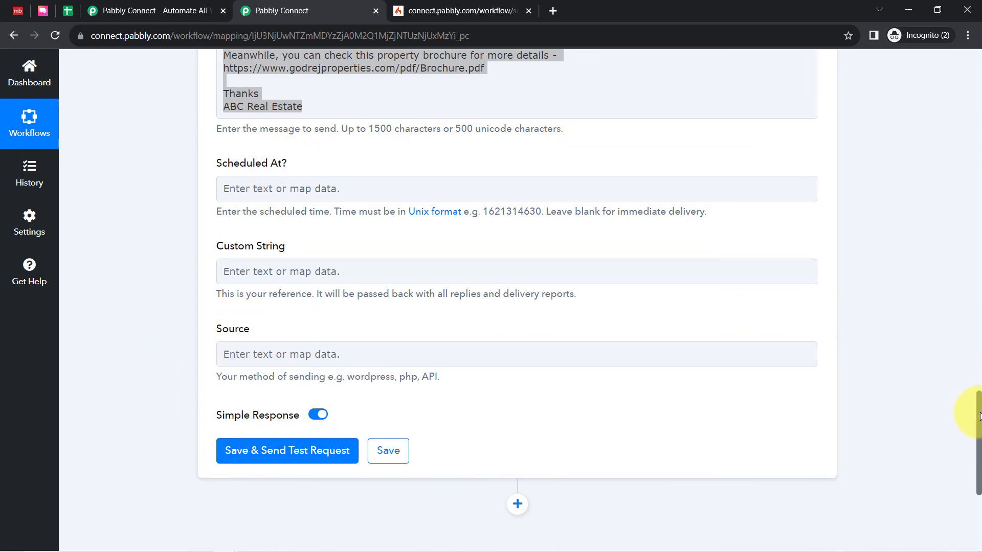
# Remove the mapped Mobile Number from the Number field, keeping the plus sign, and send the test request to check its response
pyautogui.moveTo(979, 415); pyautogui.dragTo(977, 327)
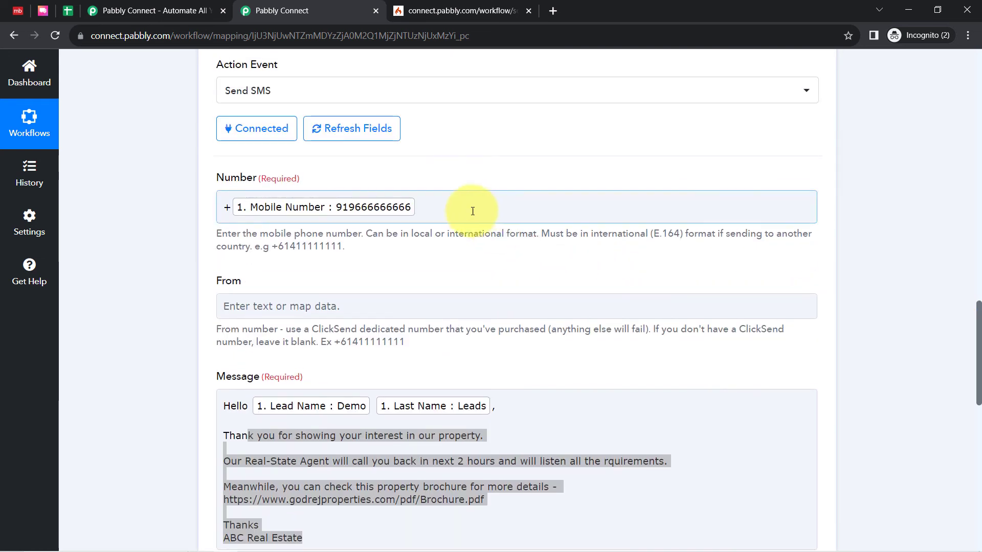
pyautogui.click(436, 199)
pyautogui.press('BackSpace')
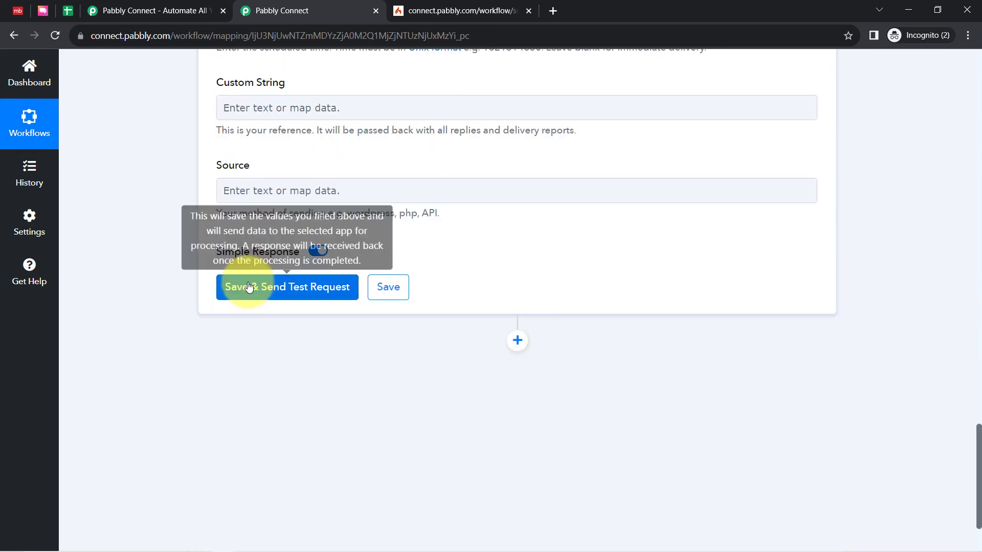
pyautogui.click(246, 282)
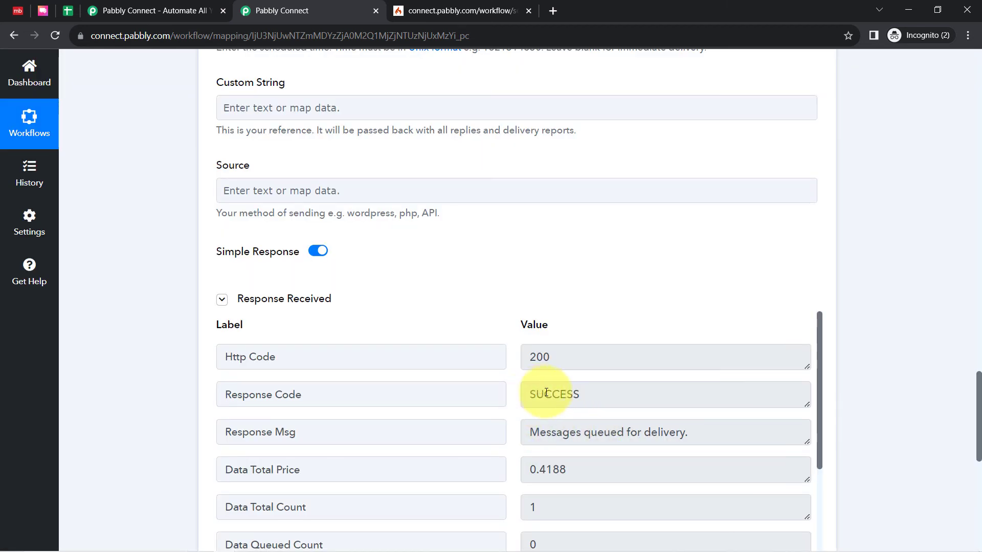
pyautogui.moveTo(545, 393); pyautogui.dragTo(594, 396)
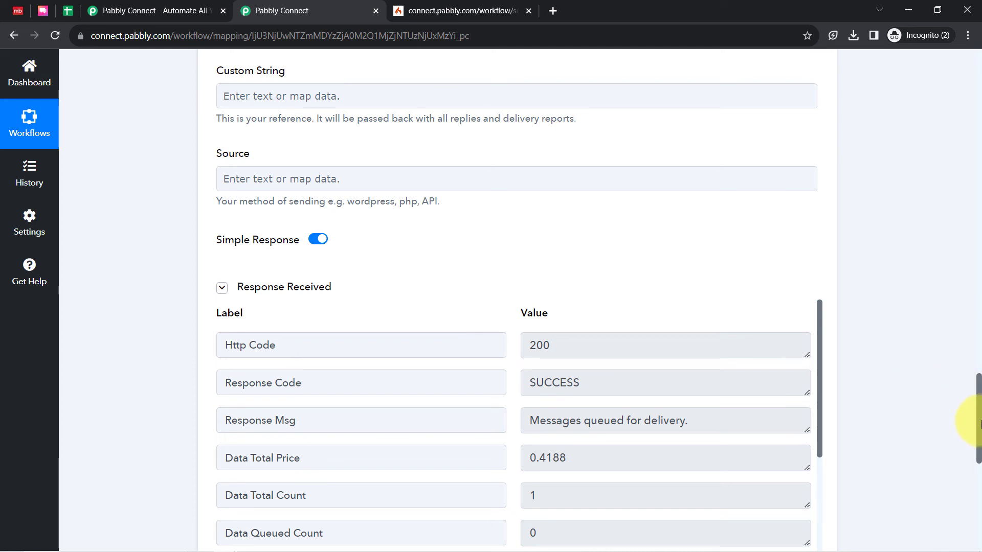
# Collapse the Magicbricks: New Leads trigger and the ClickSend: Send SMS action to give an overview of the workflow
pyautogui.moveTo(979, 423); pyautogui.dragTo(953, 77)
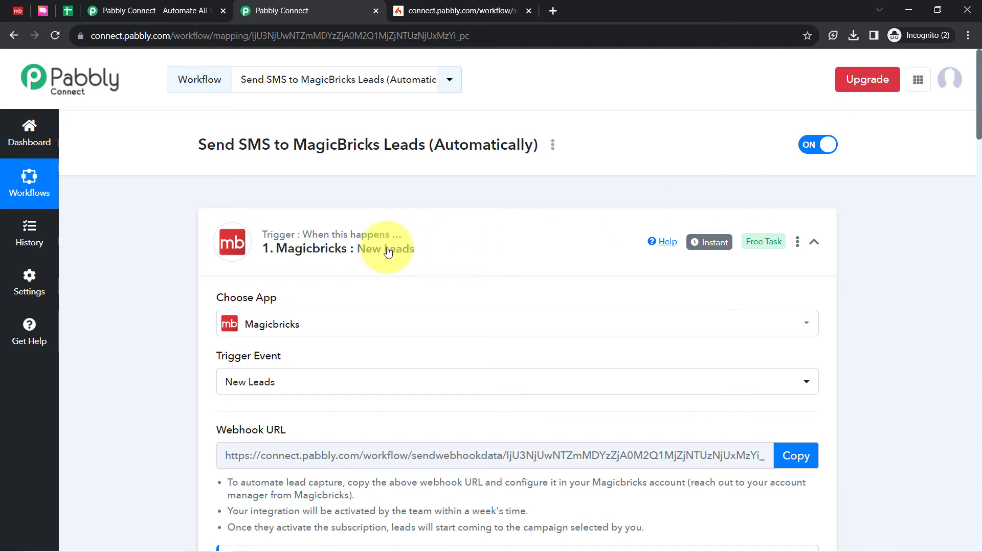
pyautogui.click(367, 252)
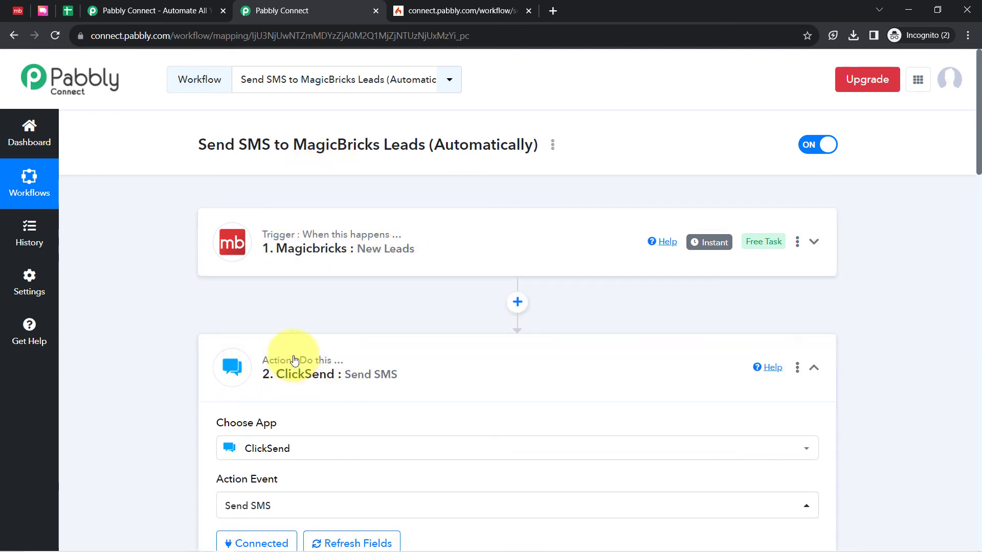
pyautogui.click(309, 375)
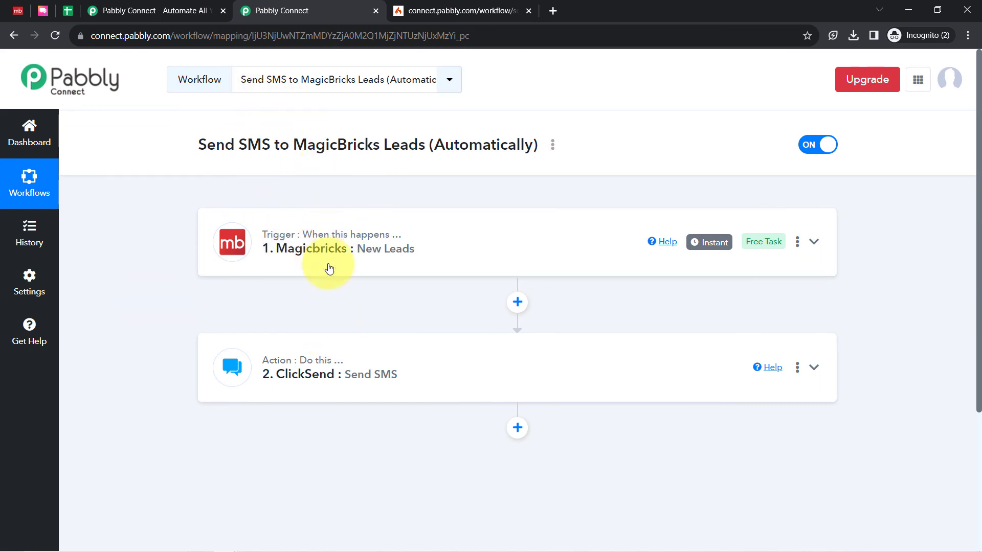
pyautogui.moveTo(324, 362)
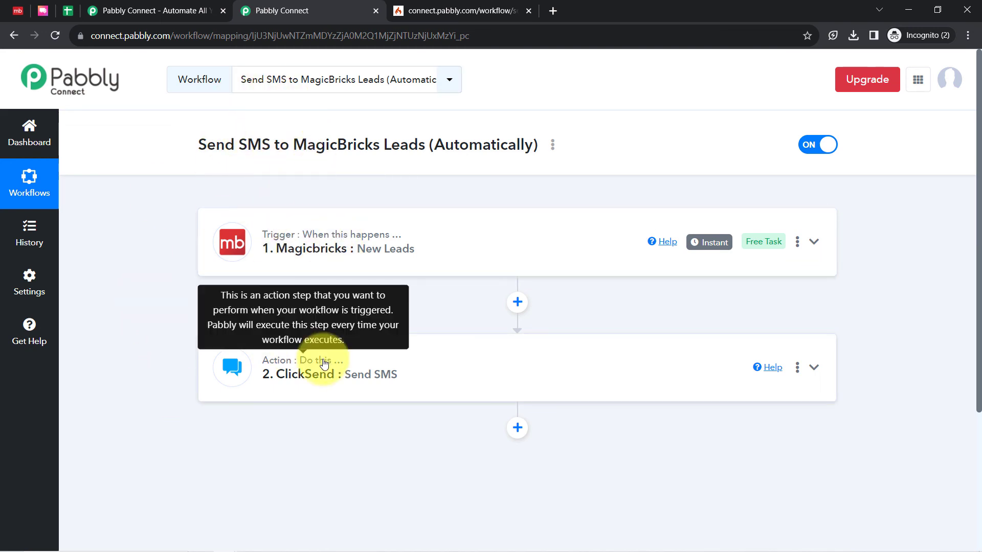
# View the share link of the Send SMS to MagicBricks Leads workflow and close the sharing dialog
pyautogui.click(552, 145)
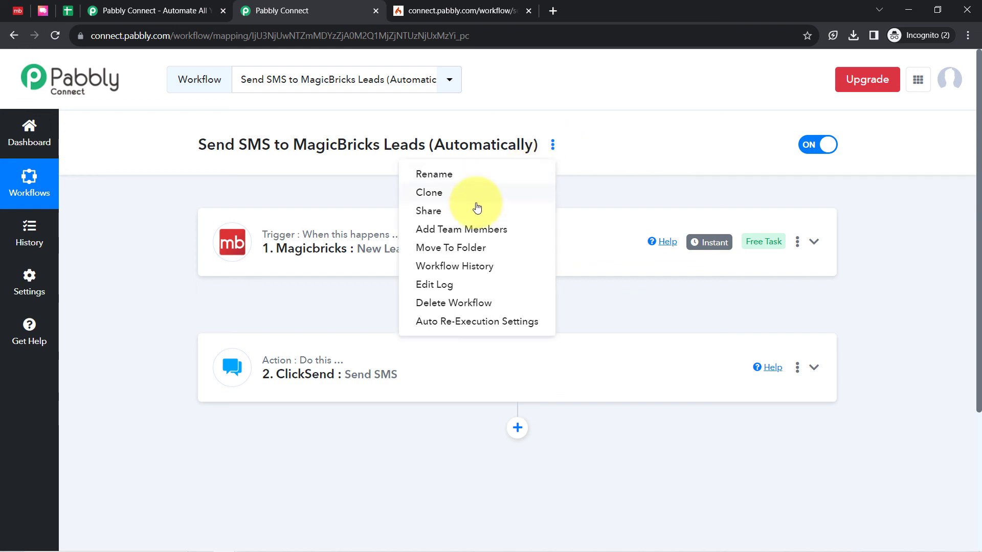
pyautogui.click(457, 211)
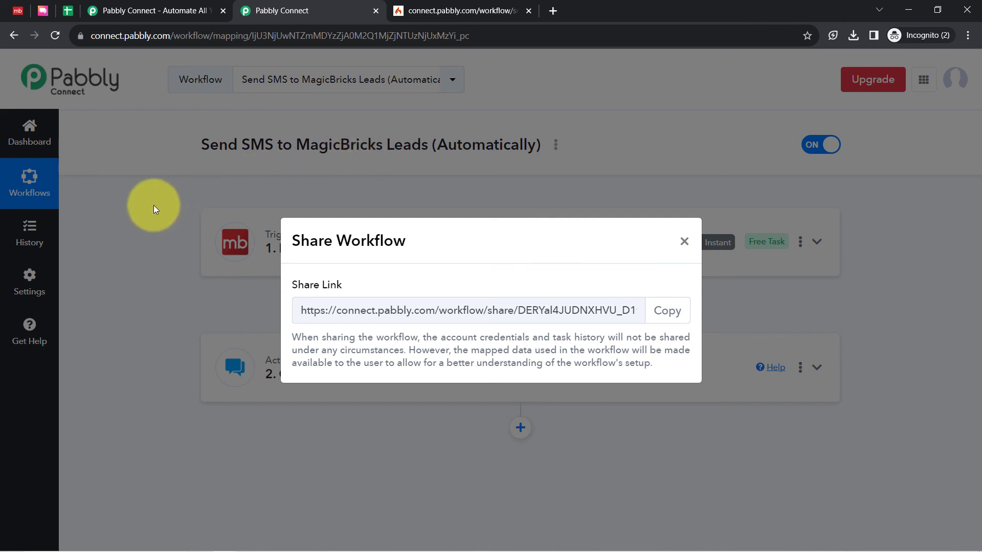
pyautogui.click(684, 241)
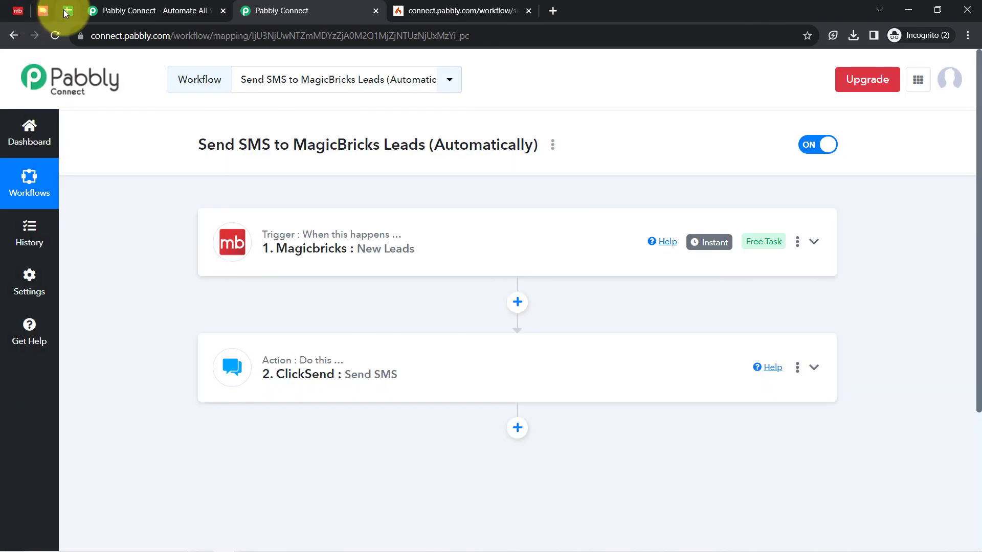
# Switch to the Real Estate Leads (from MagicBricks) Google Sheet and select the range B2:F5 to review the lead records
pyautogui.click(68, 10)
pyautogui.click(153, 256)
pyautogui.moveTo(214, 260); pyautogui.dragTo(783, 331)
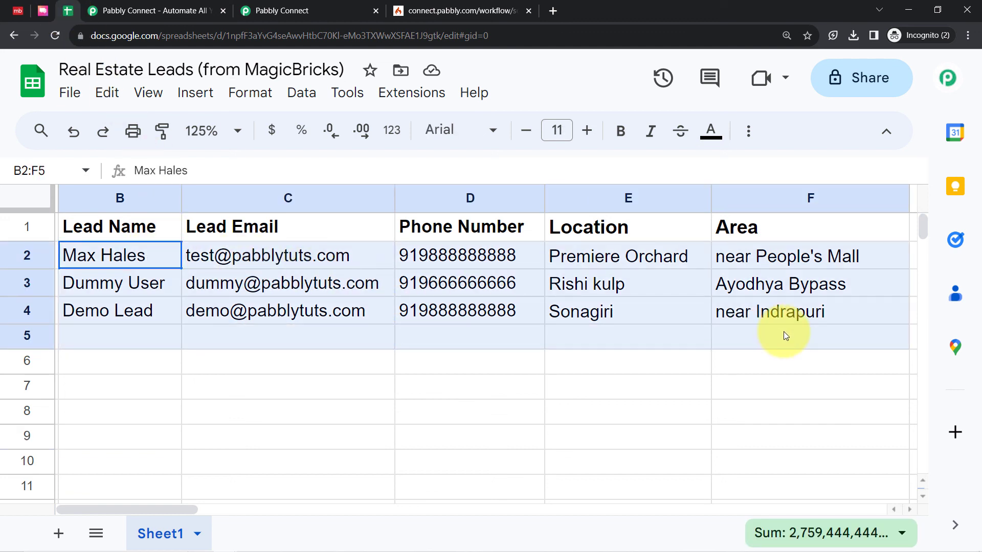
pyautogui.moveTo(783, 332); pyautogui.dragTo(785, 329)
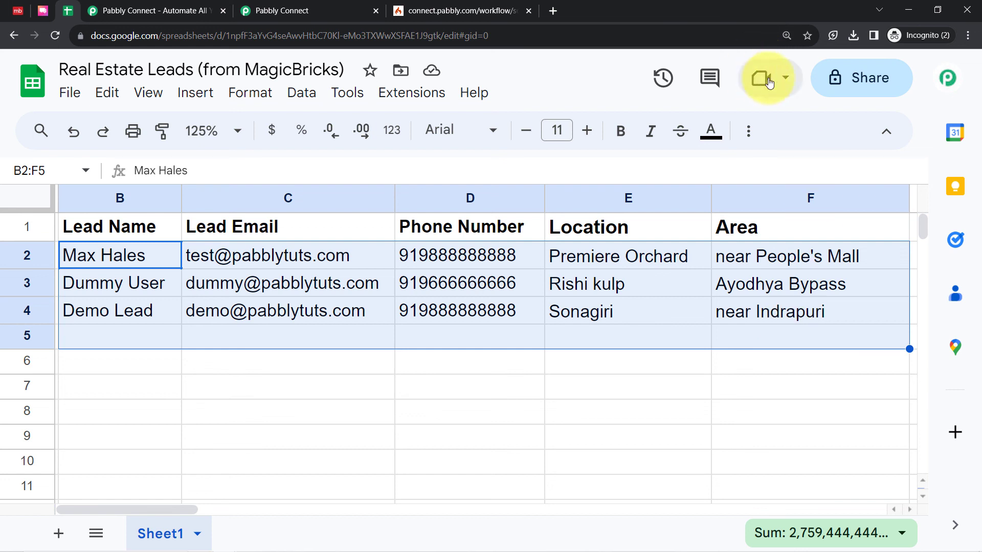